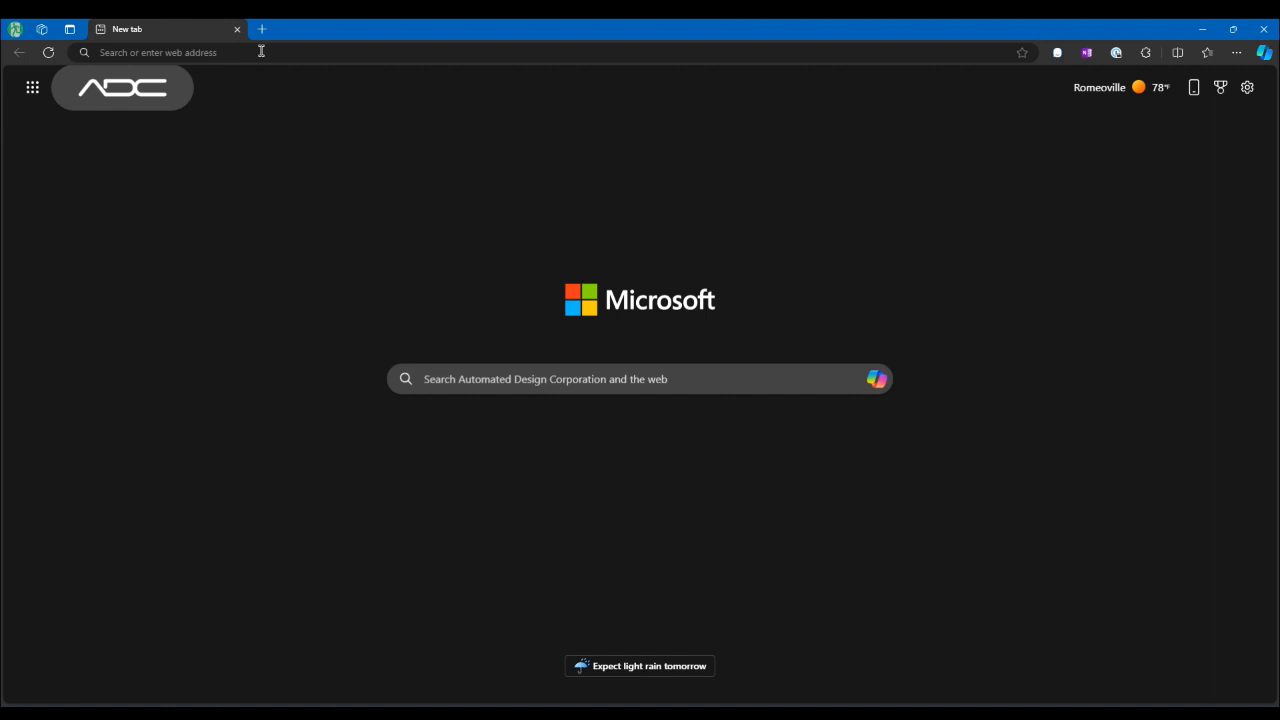
Step: Open the MechLab web interface at address 192.168.127.1
left_click(235, 53)
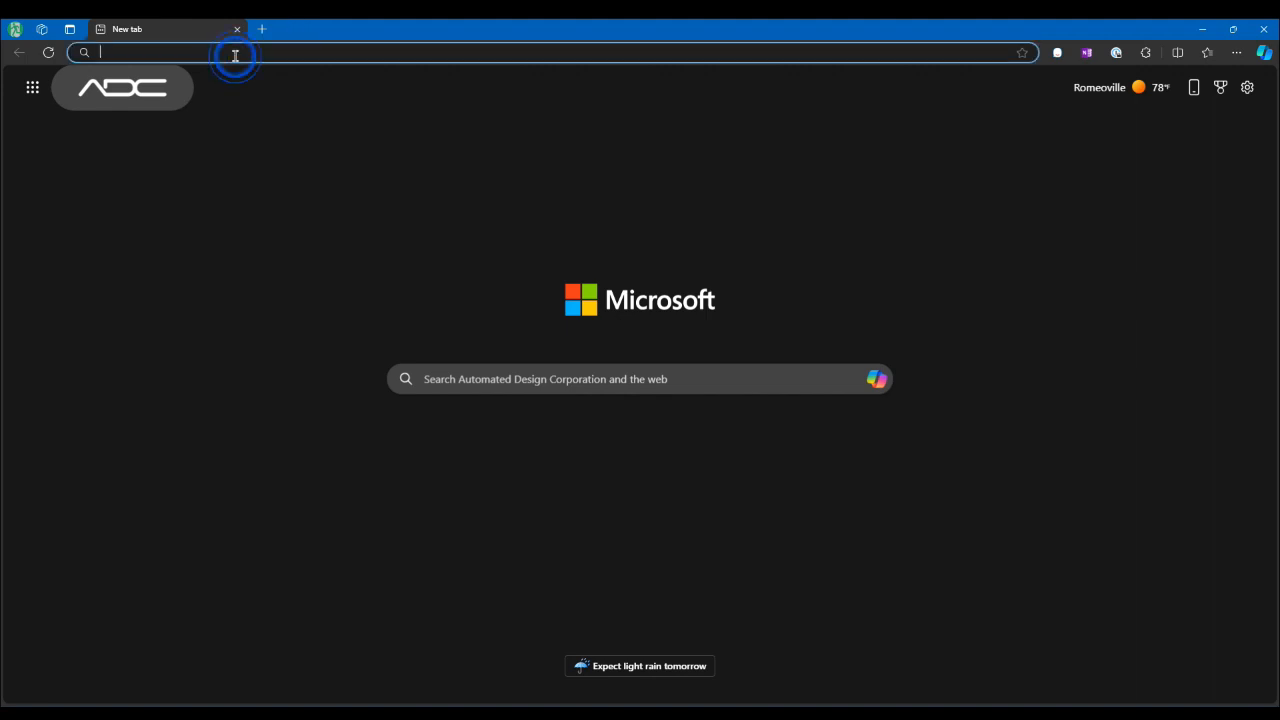
type("192.168")
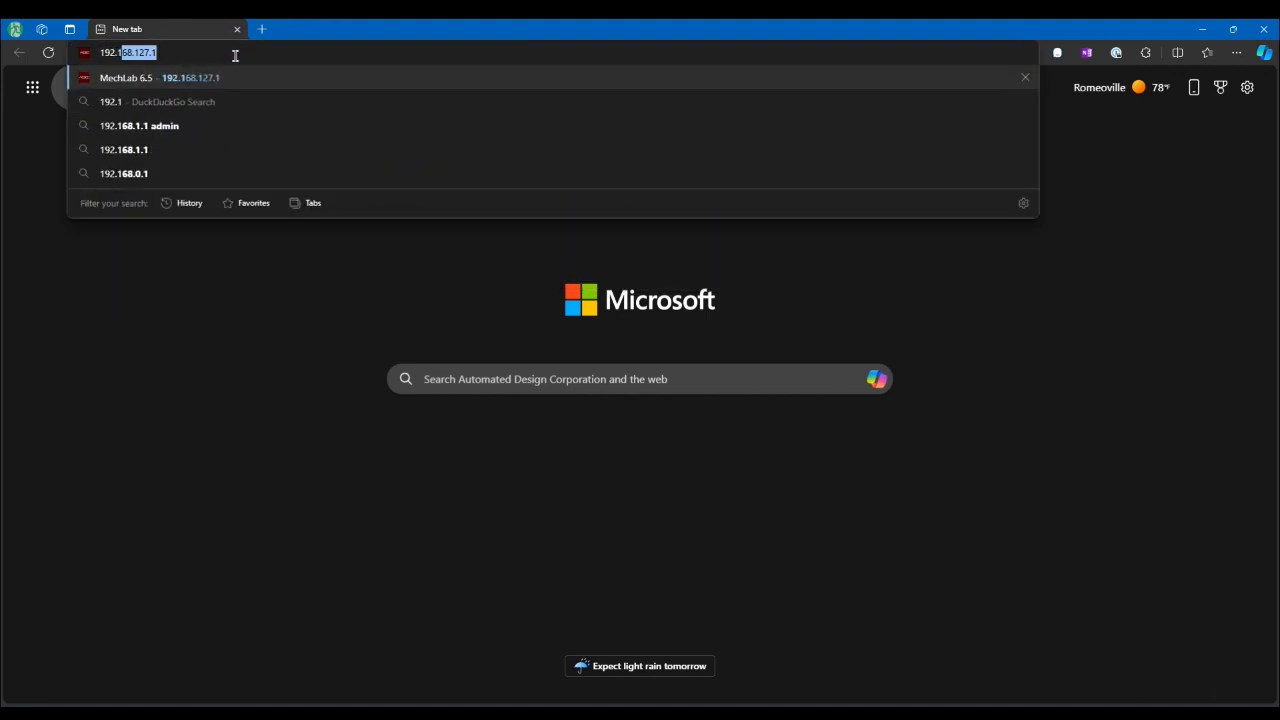
type(".127")
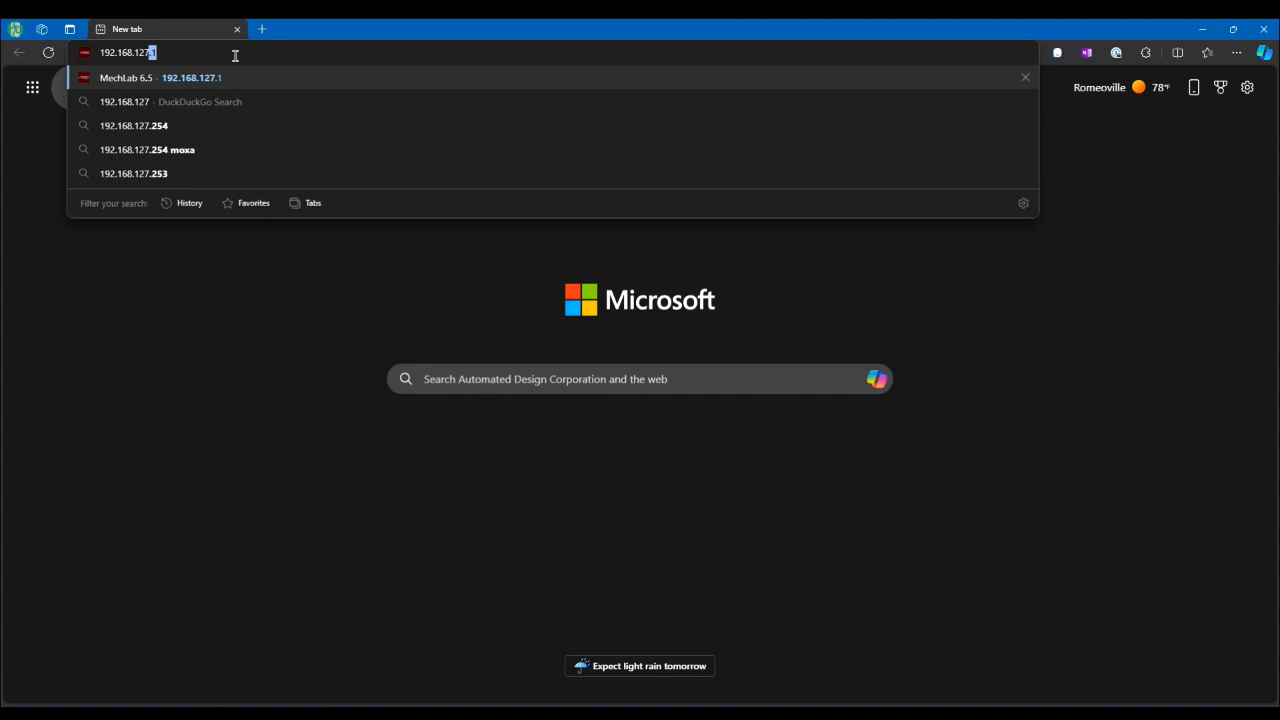
type(".1")
key("Return")
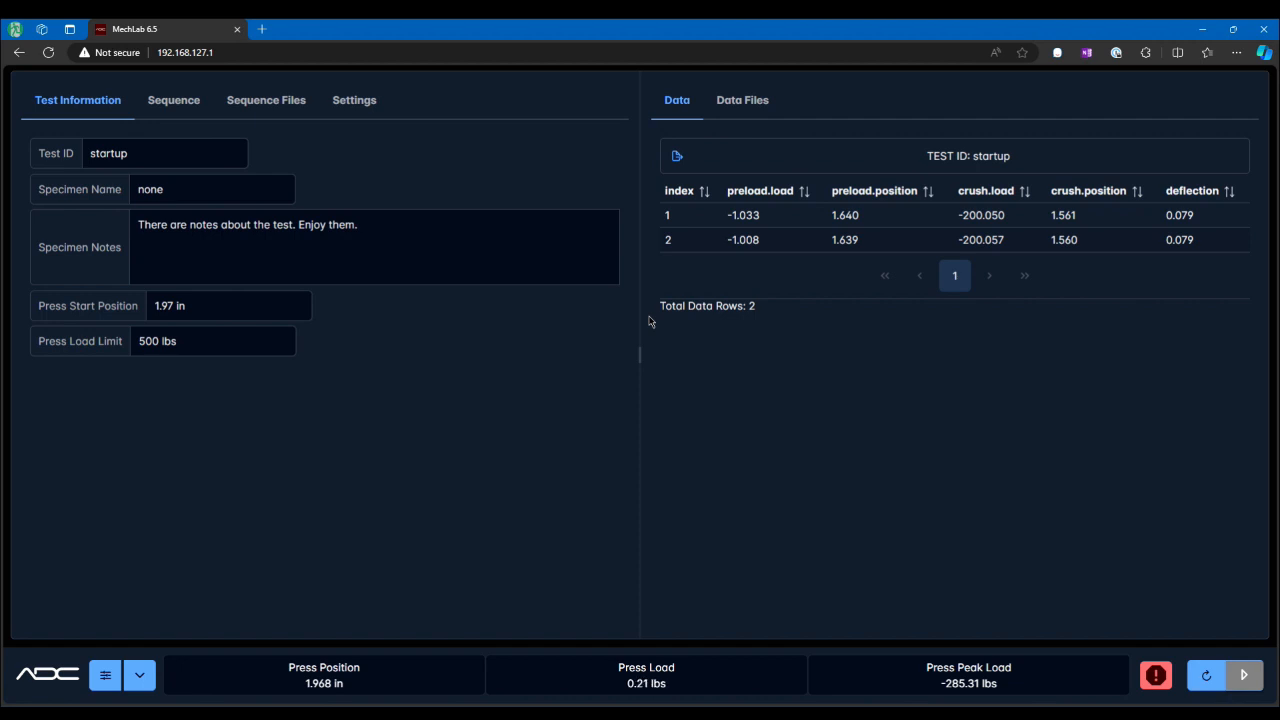
Step: Browse the quick-action menu, the stop button and the Test Information, Sequence and Settings tabs
mouse_move(640, 355)
left_mouse_down()
mouse_move(614, 357)
mouse_move(645, 361)
left_mouse_up()
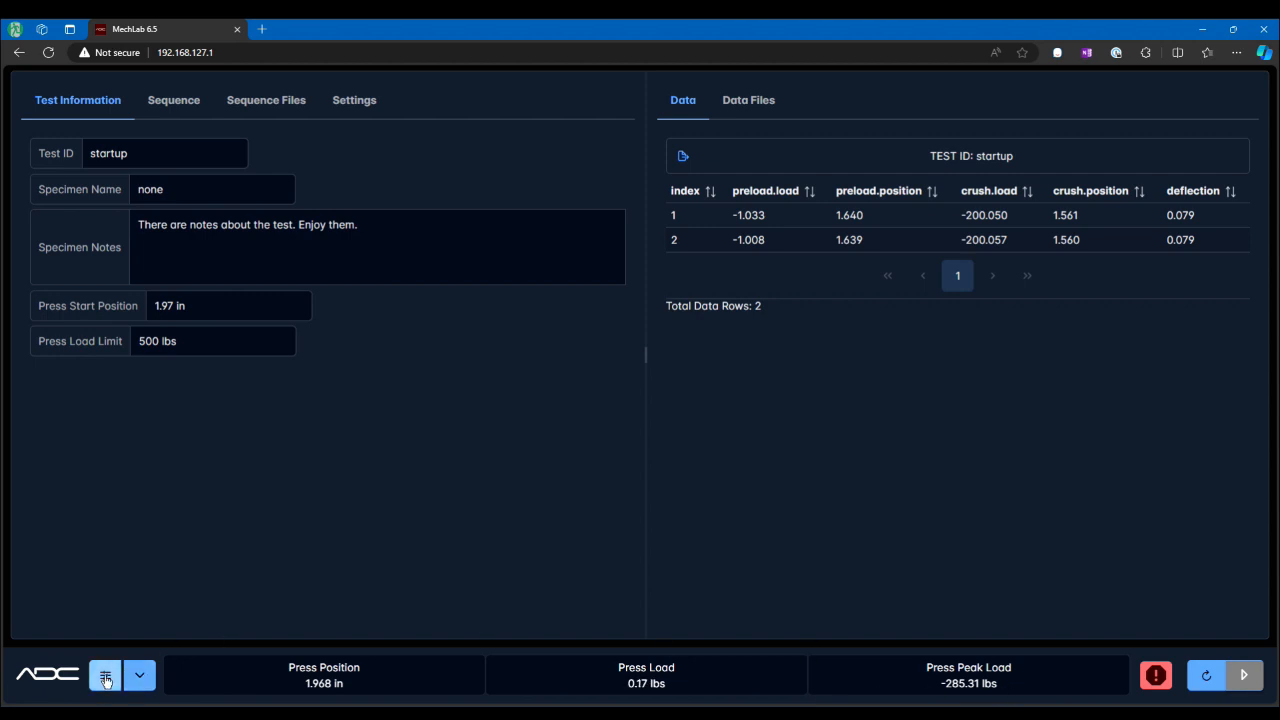
left_click(141, 678)
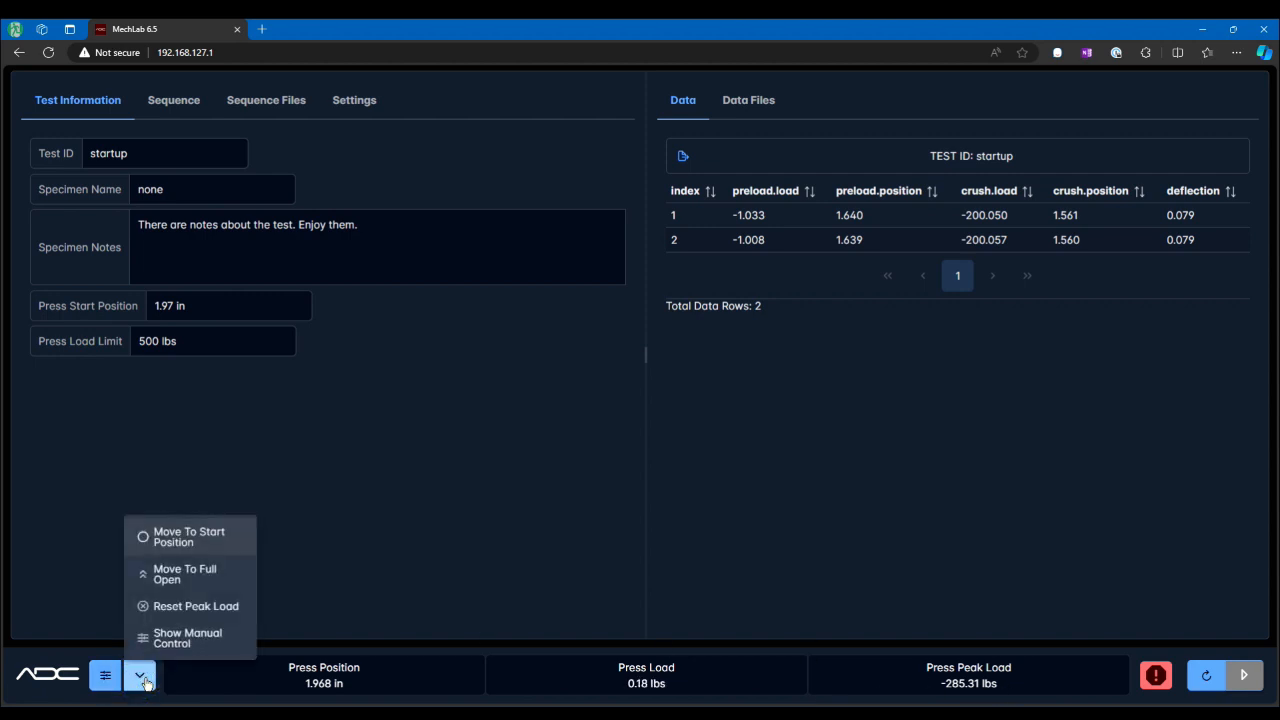
left_click(140, 678)
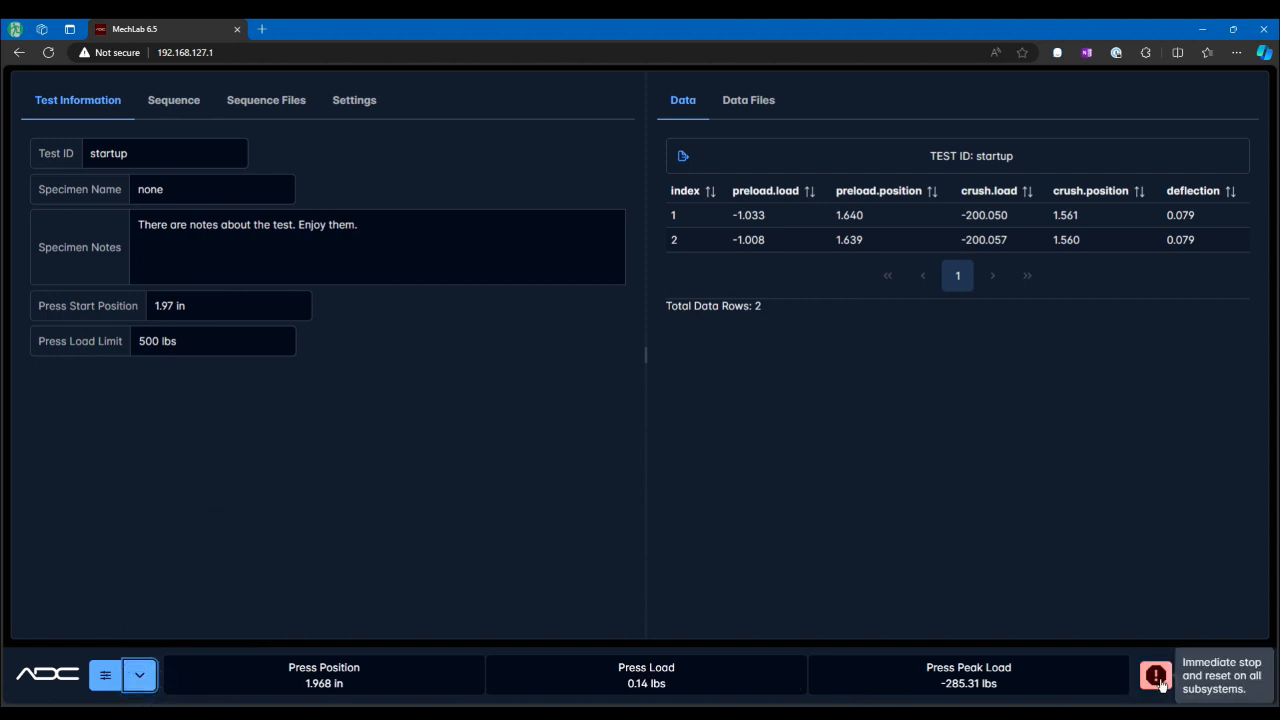
left_click(1157, 678)
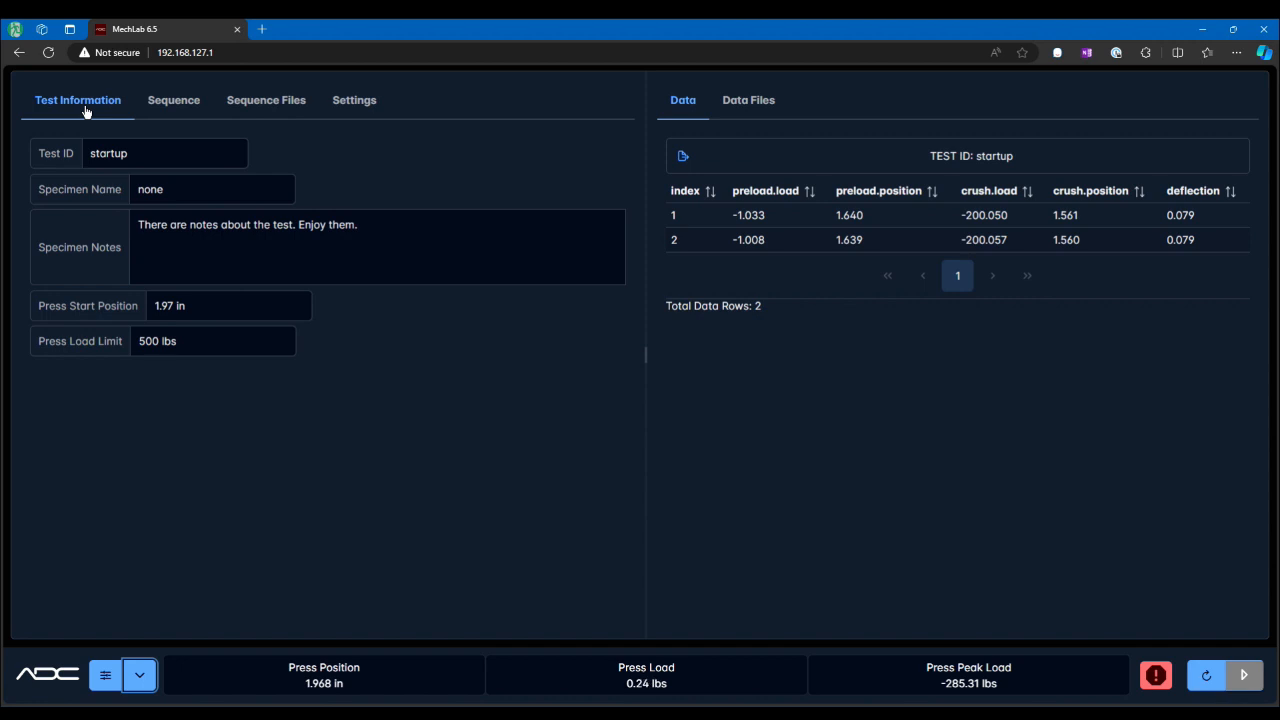
left_click(165, 105)
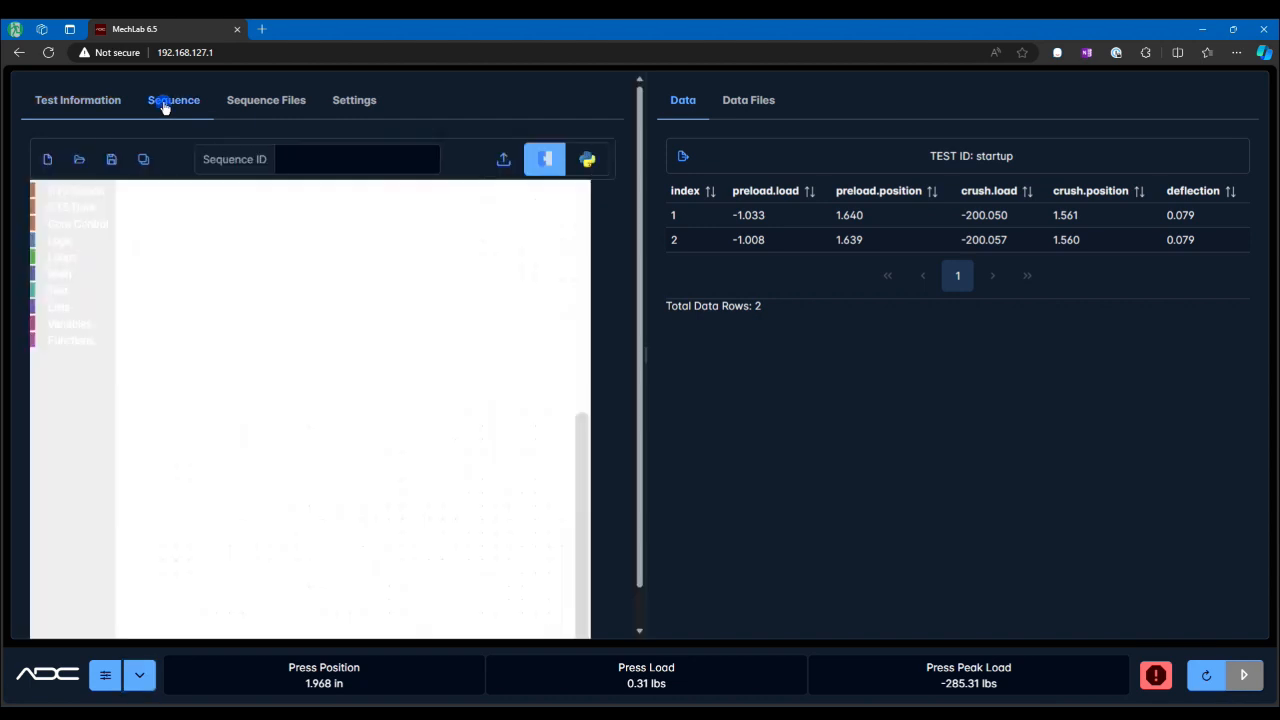
left_click(247, 106)
left_click(355, 110)
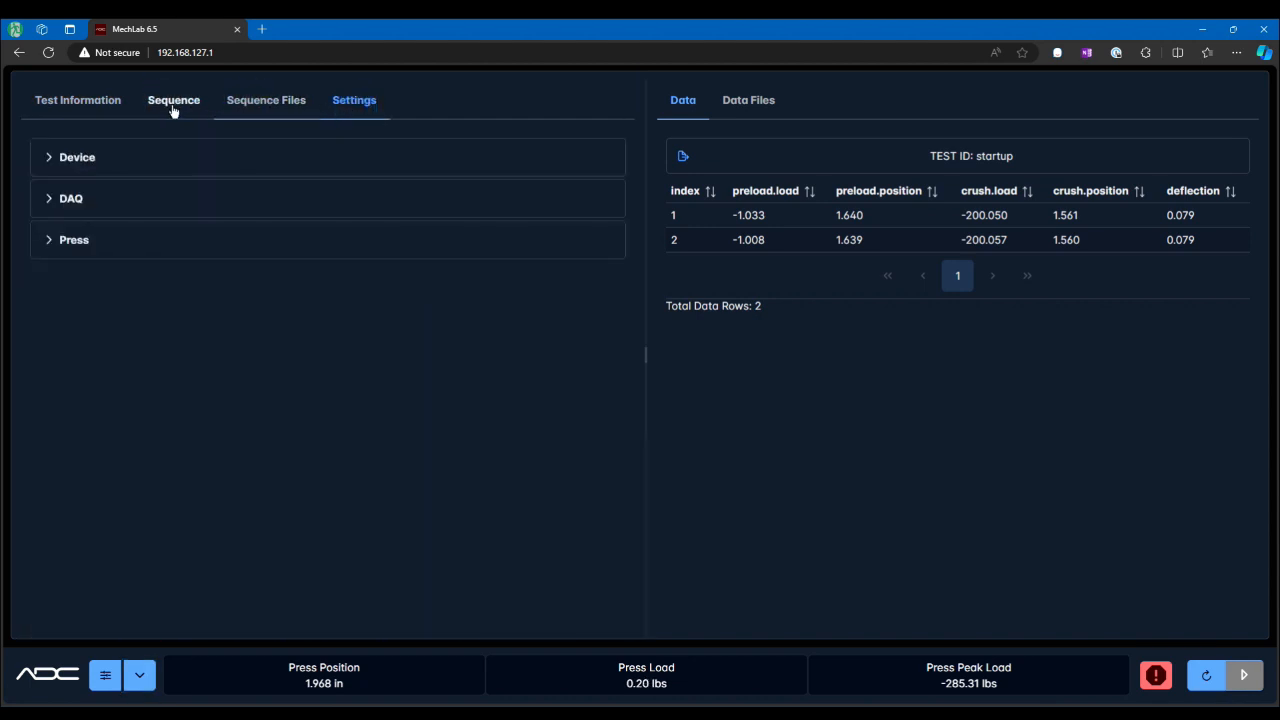
left_click(75, 106)
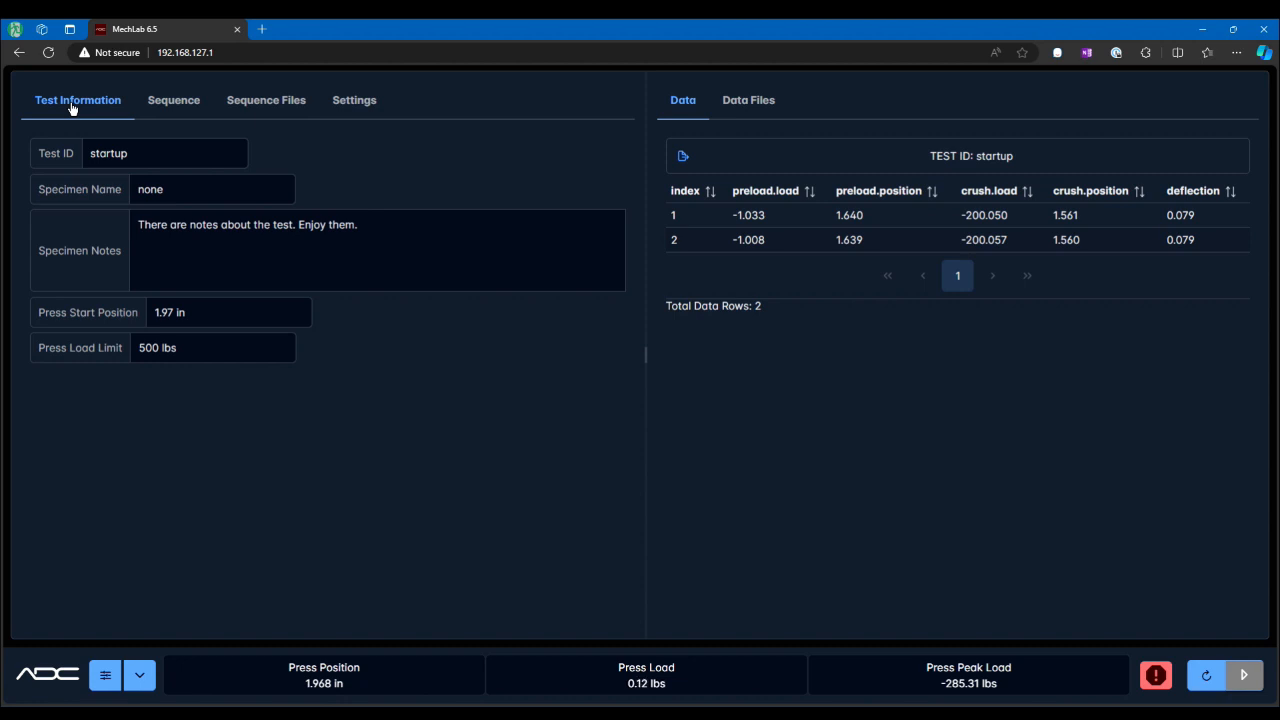
Step: Rename the Test ID to demo
left_click(151, 146)
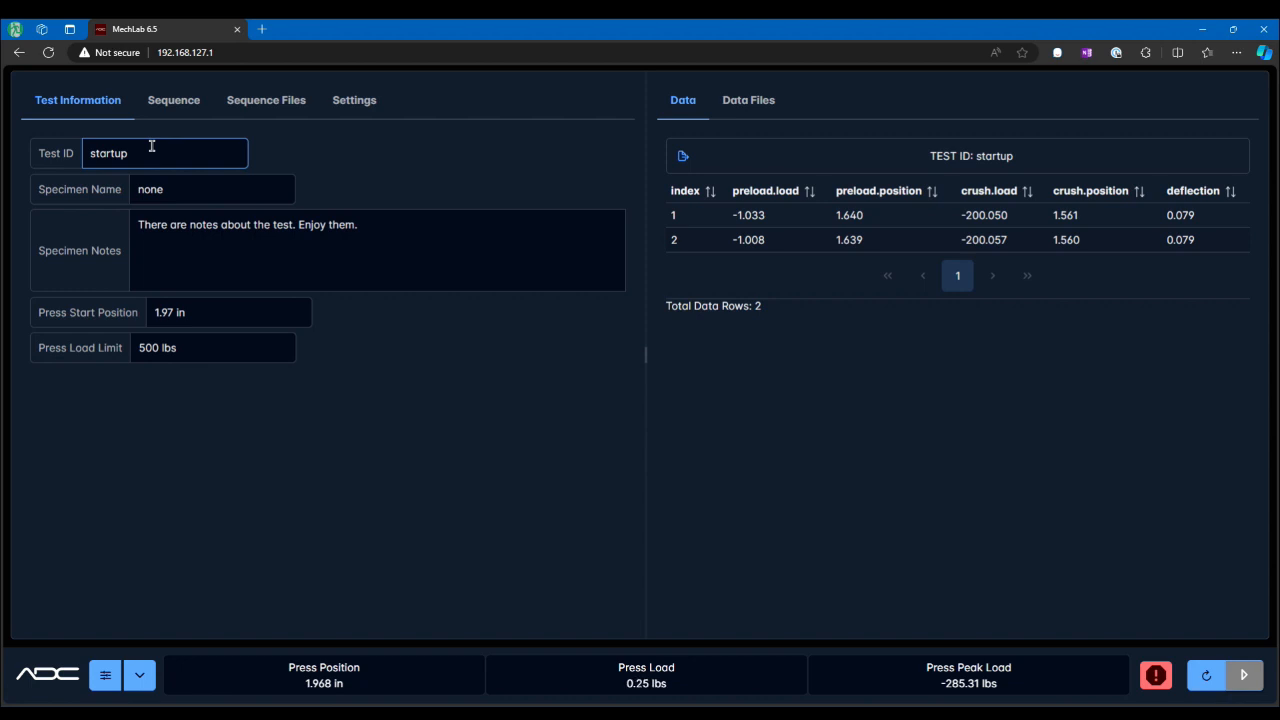
left_click(980, 155)
left_click_drag(1012, 157, 978, 157)
left_click_drag(169, 160, 93, 157)
type("demo")
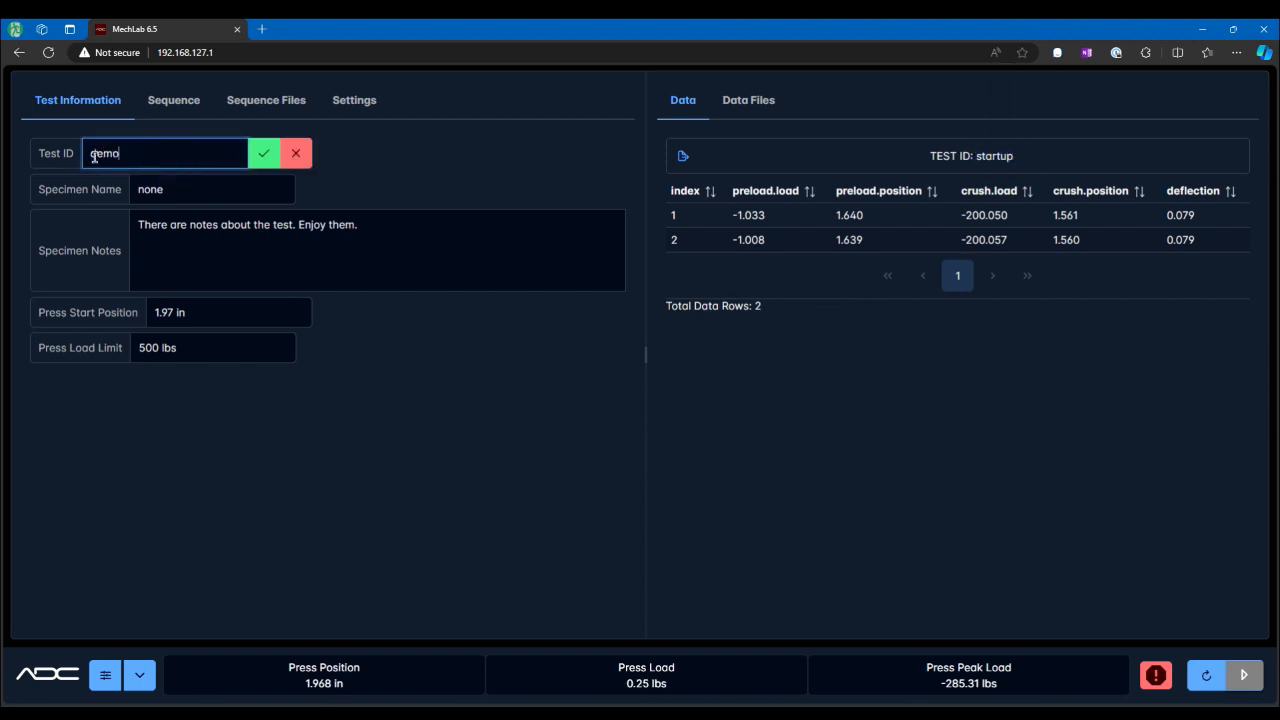
left_click(262, 158)
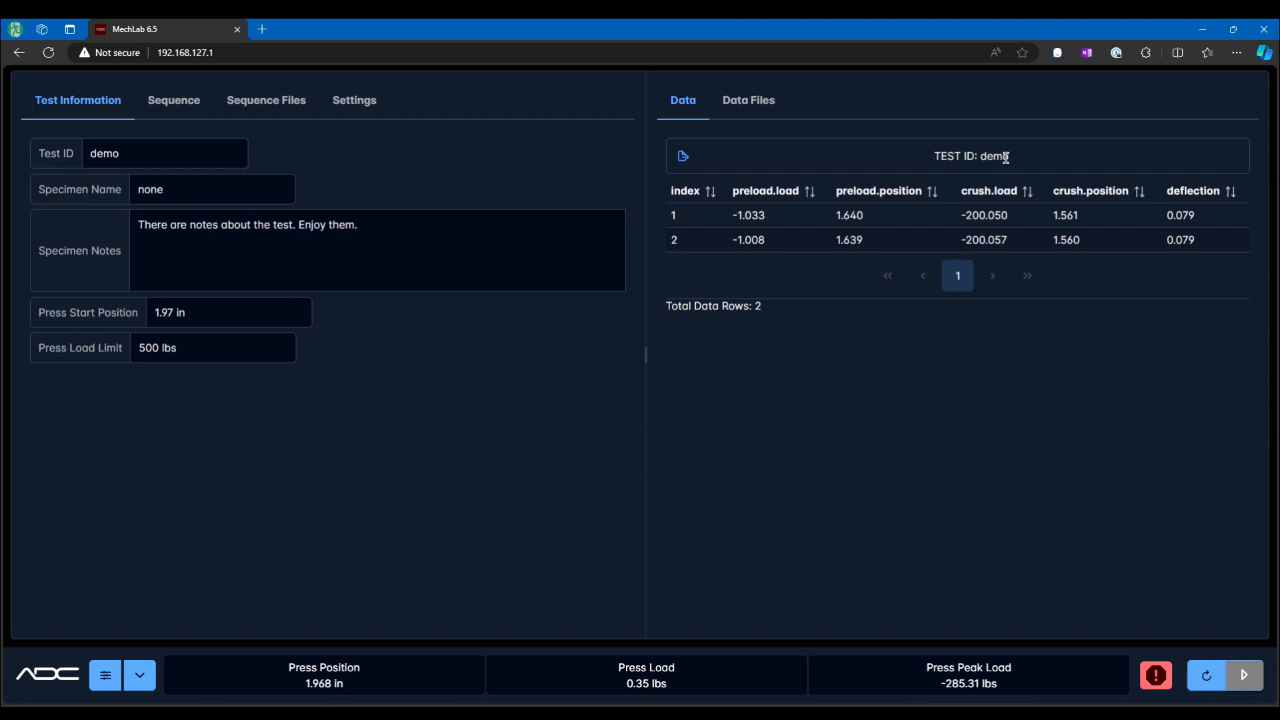
left_click(172, 151)
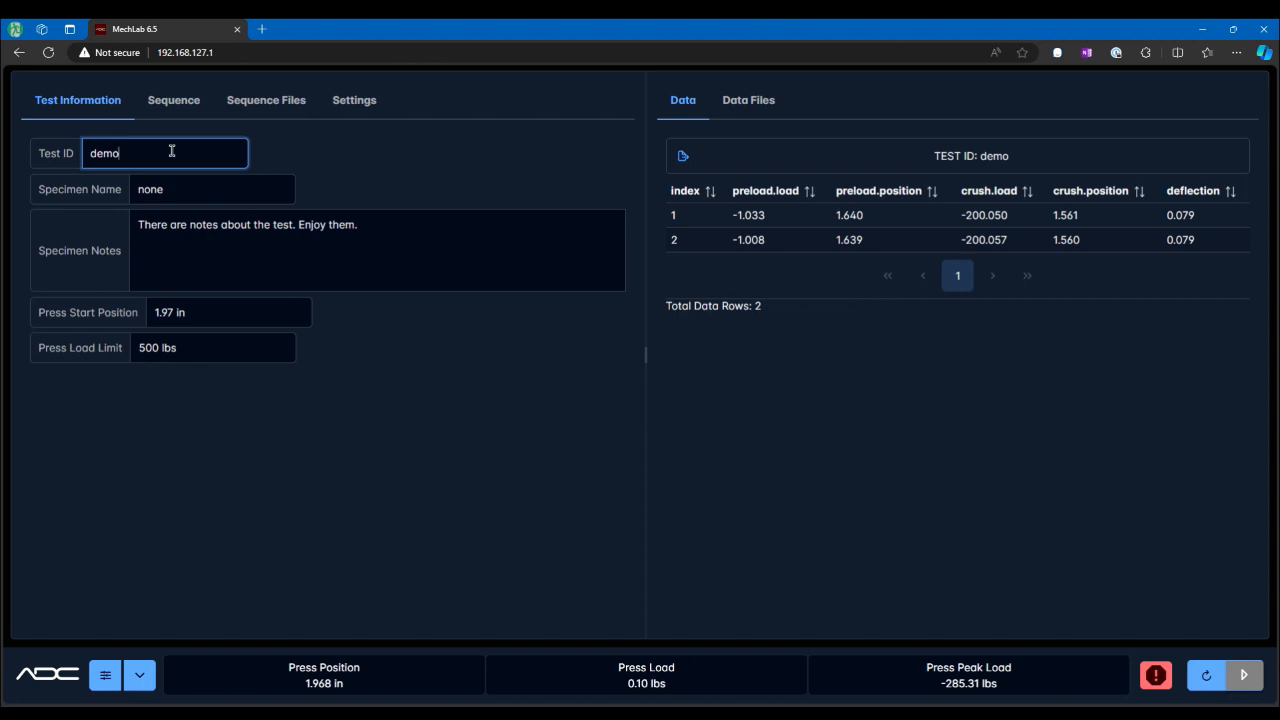
type("_ddf22344")
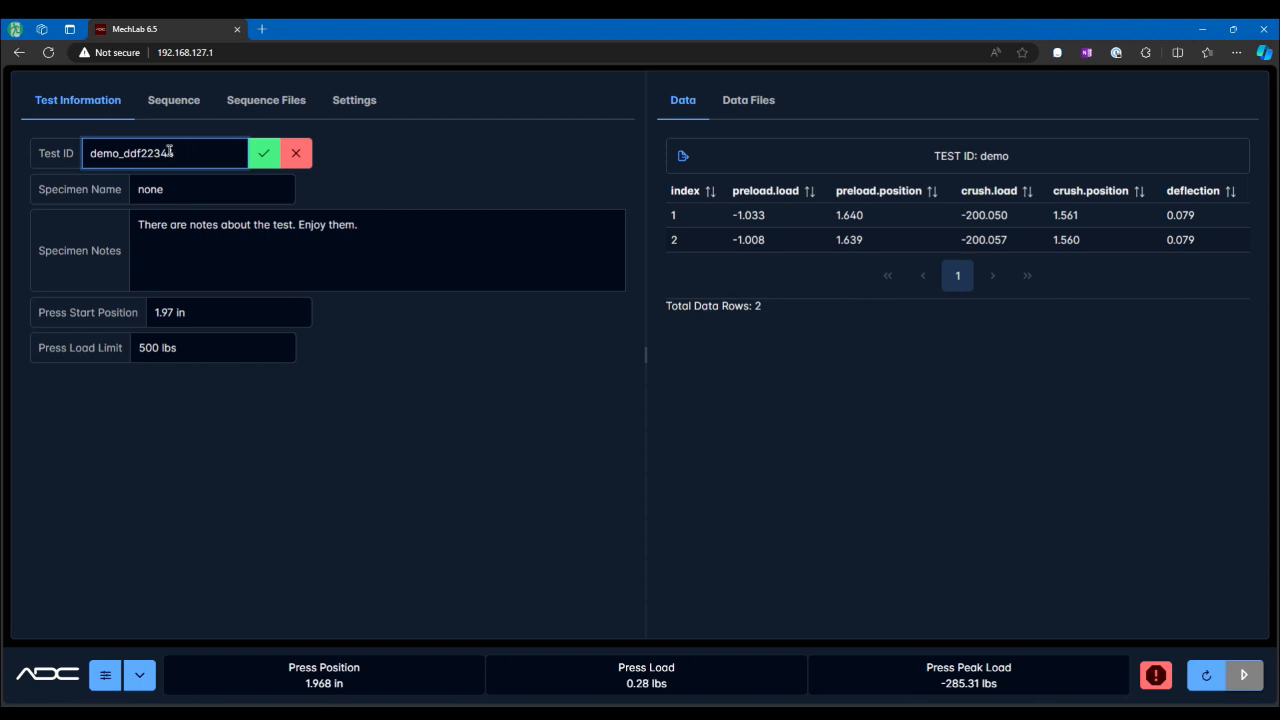
left_click(298, 155)
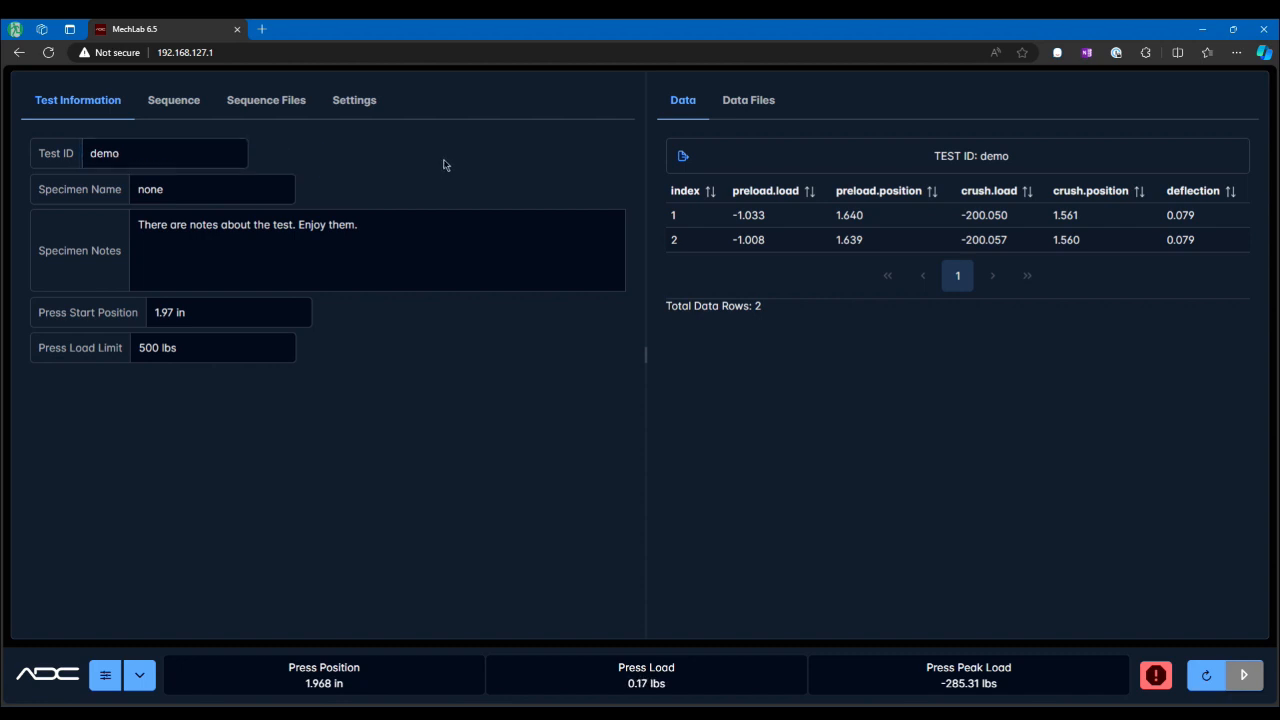
Step: Inspect the Specimen Name, Specimen Notes and Press Start Position fields without changing them
left_click(228, 189)
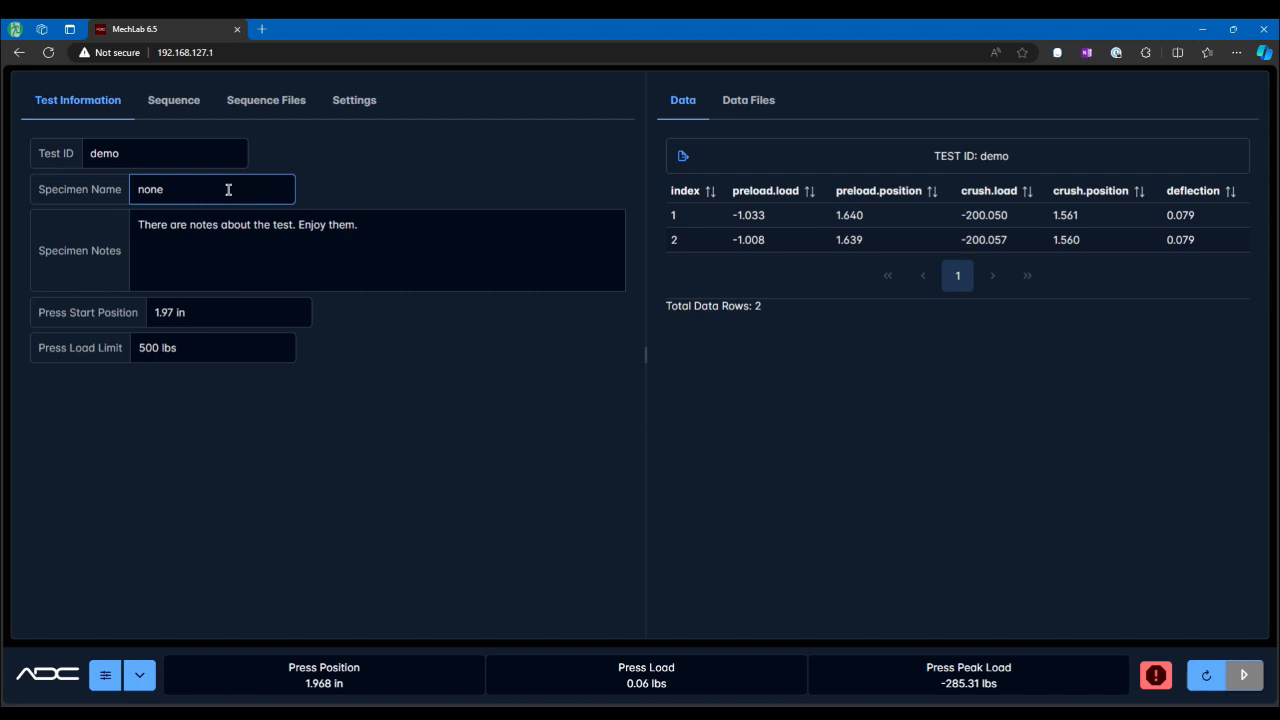
left_click(380, 245)
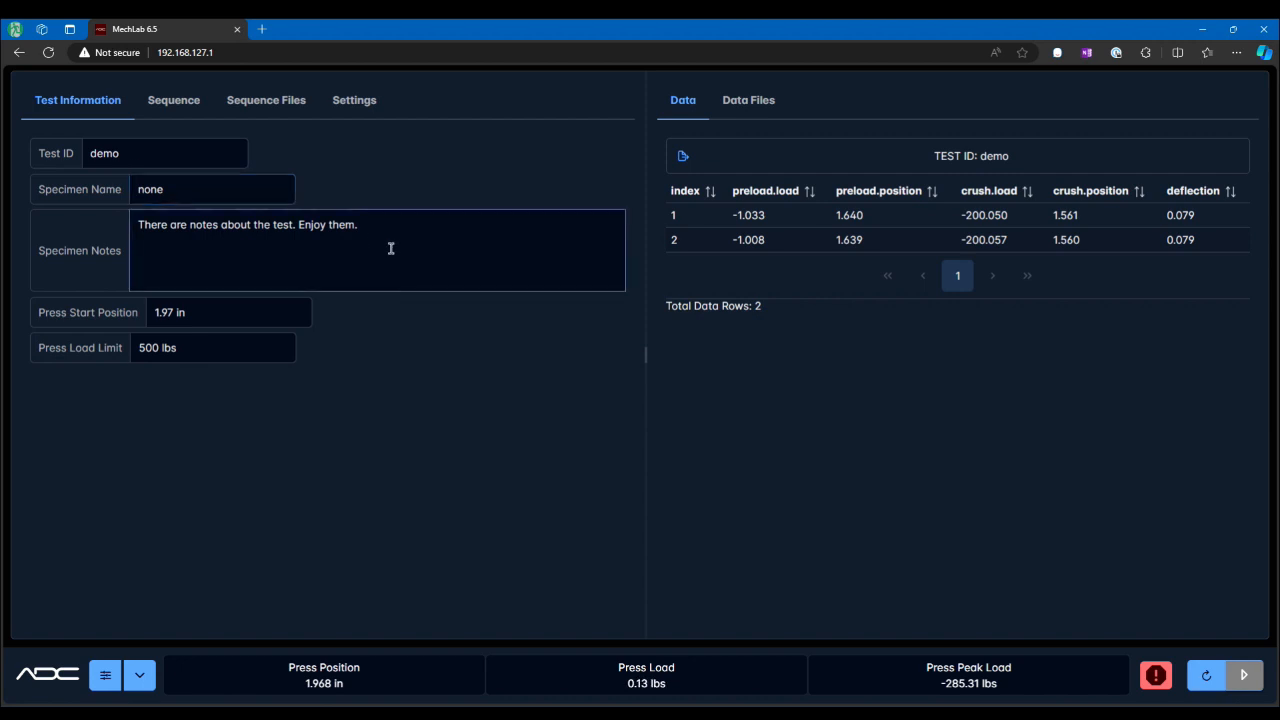
left_click_drag(380, 226, 140, 226)
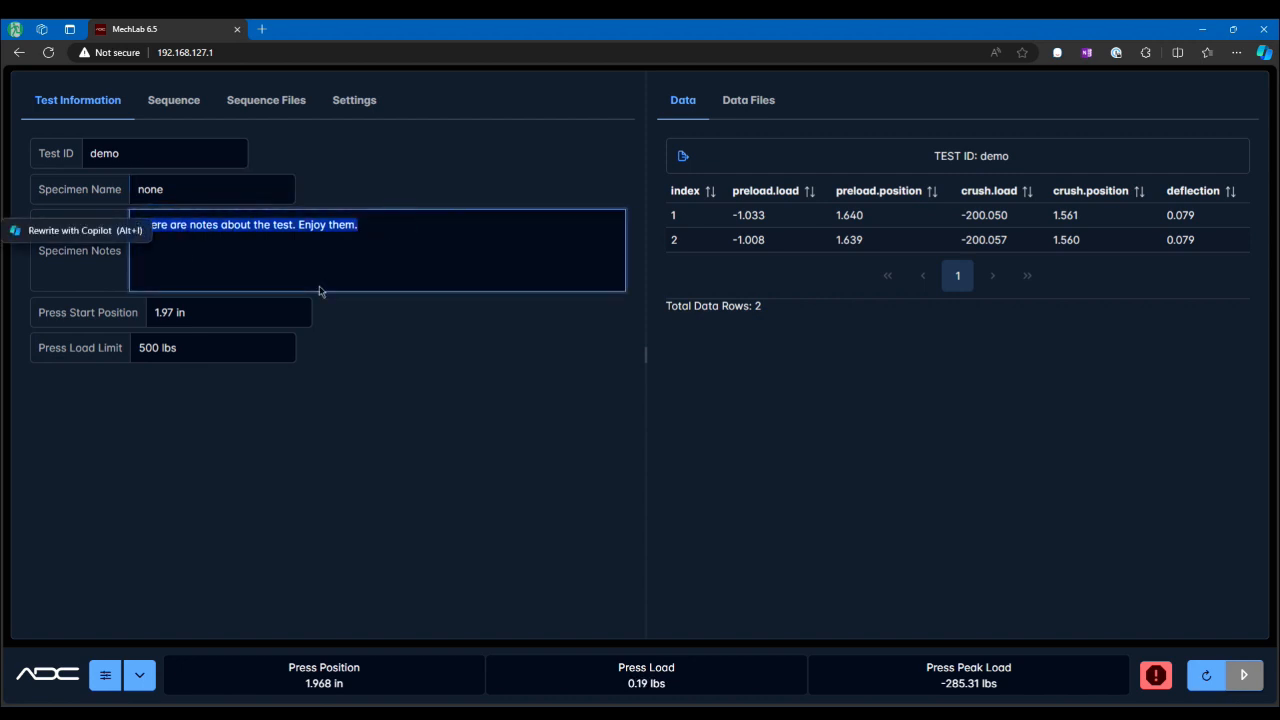
left_click(363, 374)
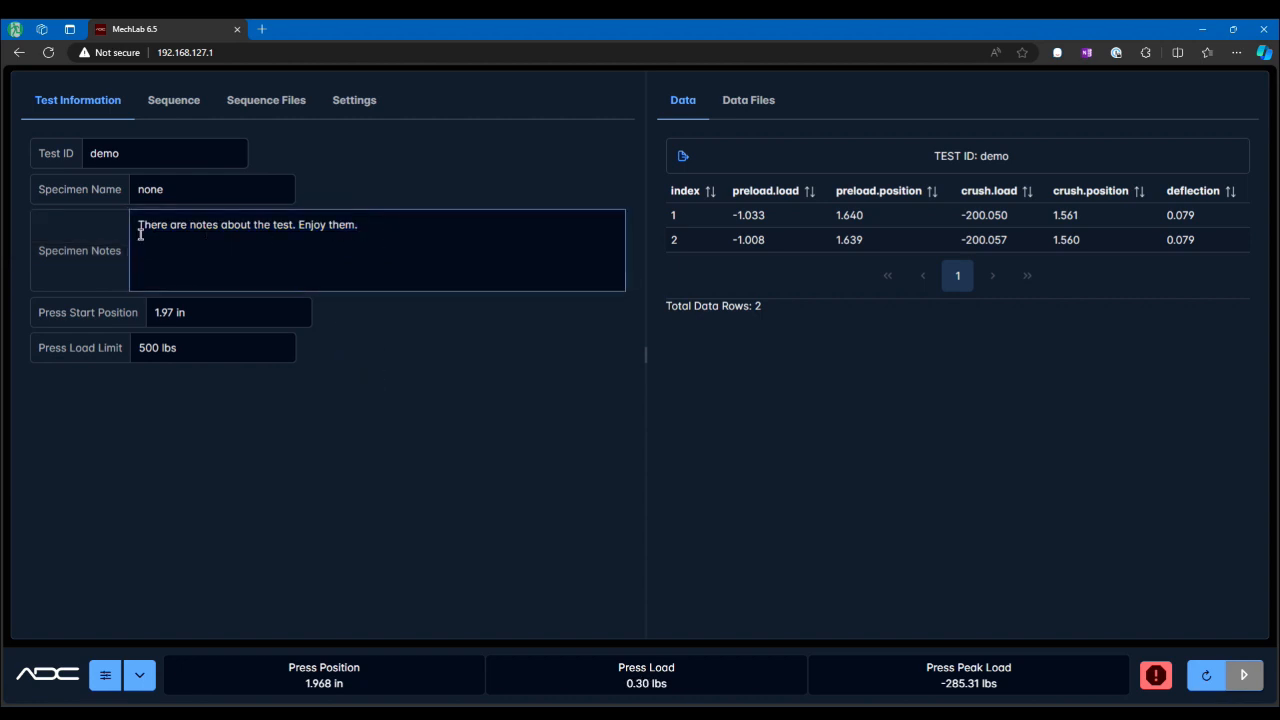
left_click(229, 316)
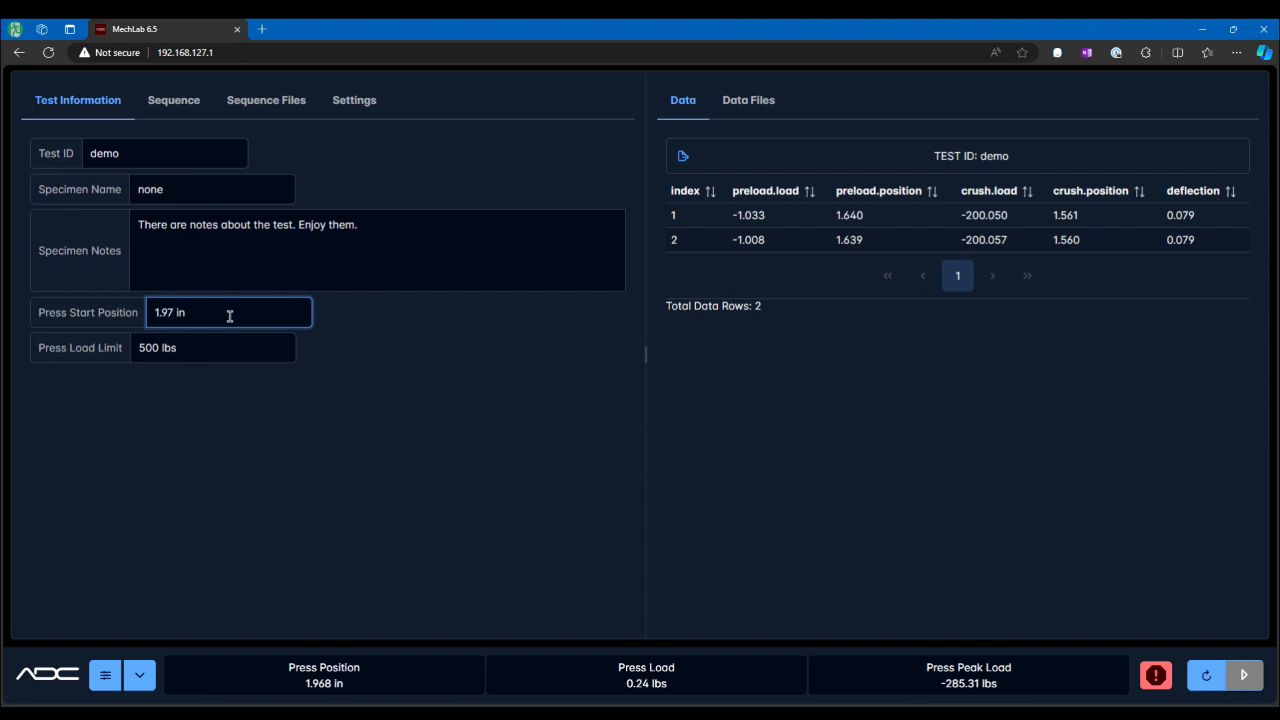
Step: Set the Press Load Limit to 100 lbs
left_click(241, 344)
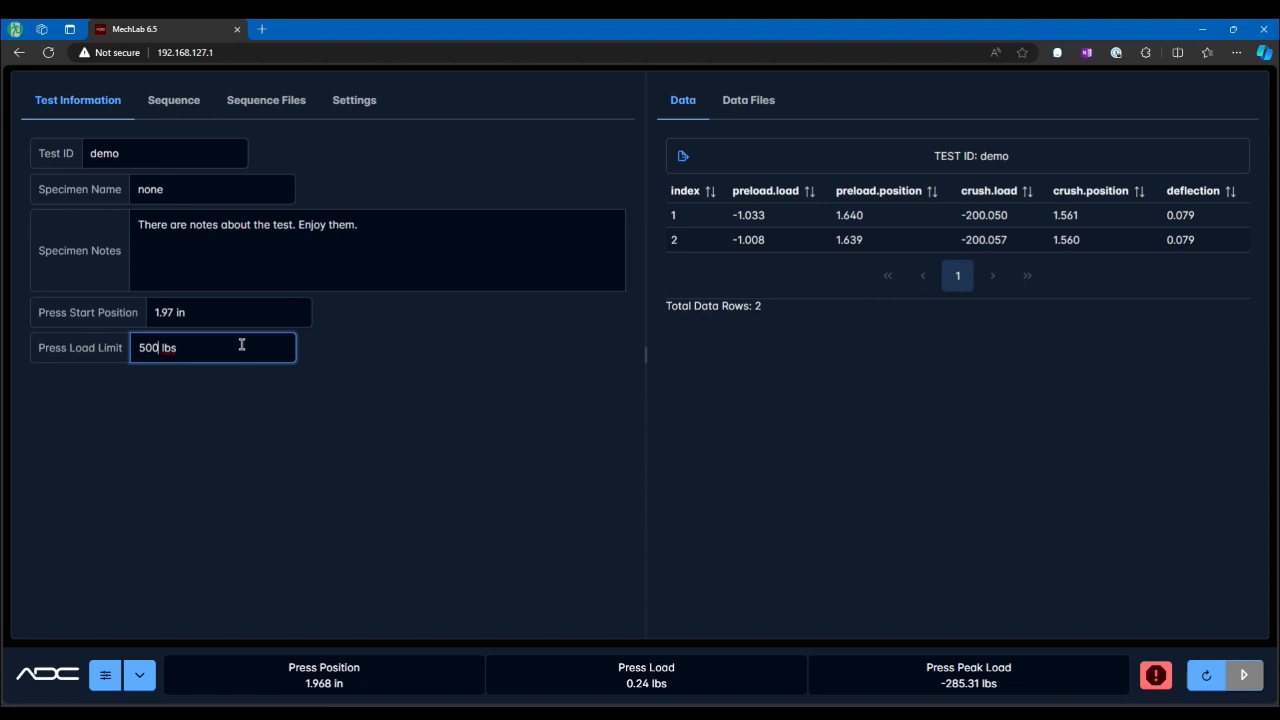
key("BackSpace")
key("BackSpace")
key("BackSpace")
type("100")
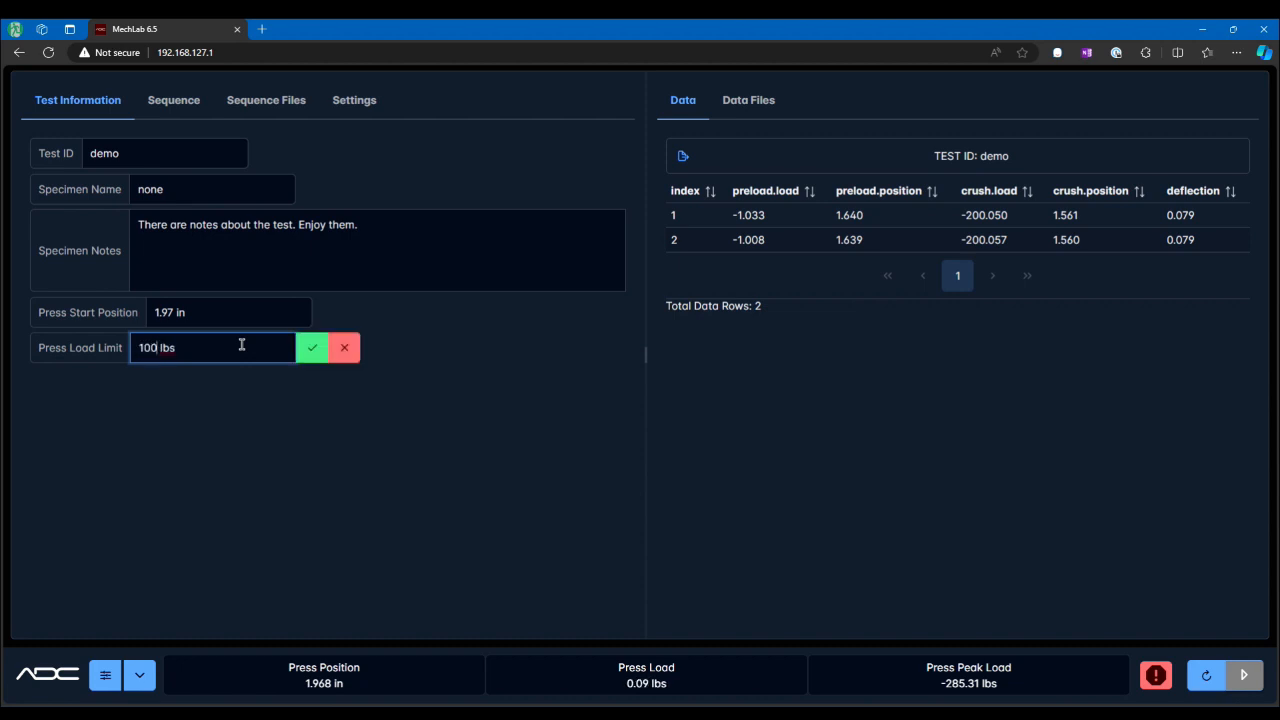
key("Return")
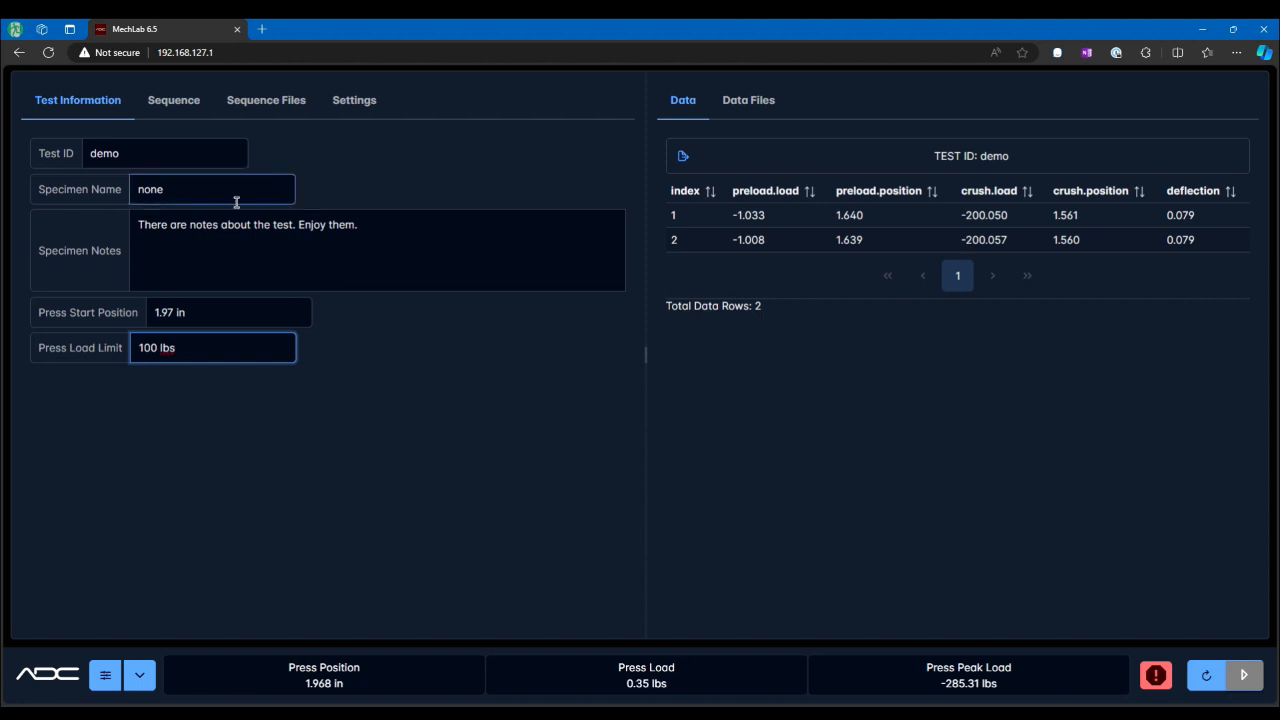
Step: Set the Press Load Limit back to 500 lbs
double_click(146, 349)
type("5")
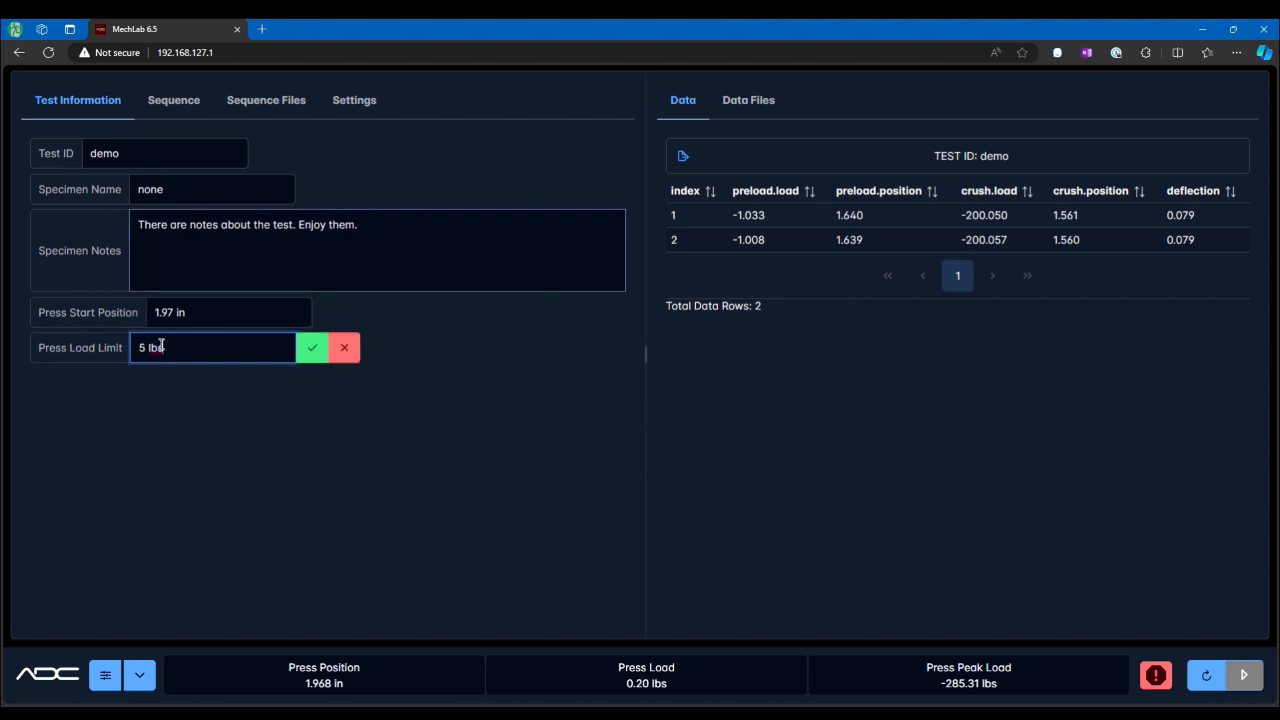
type("00")
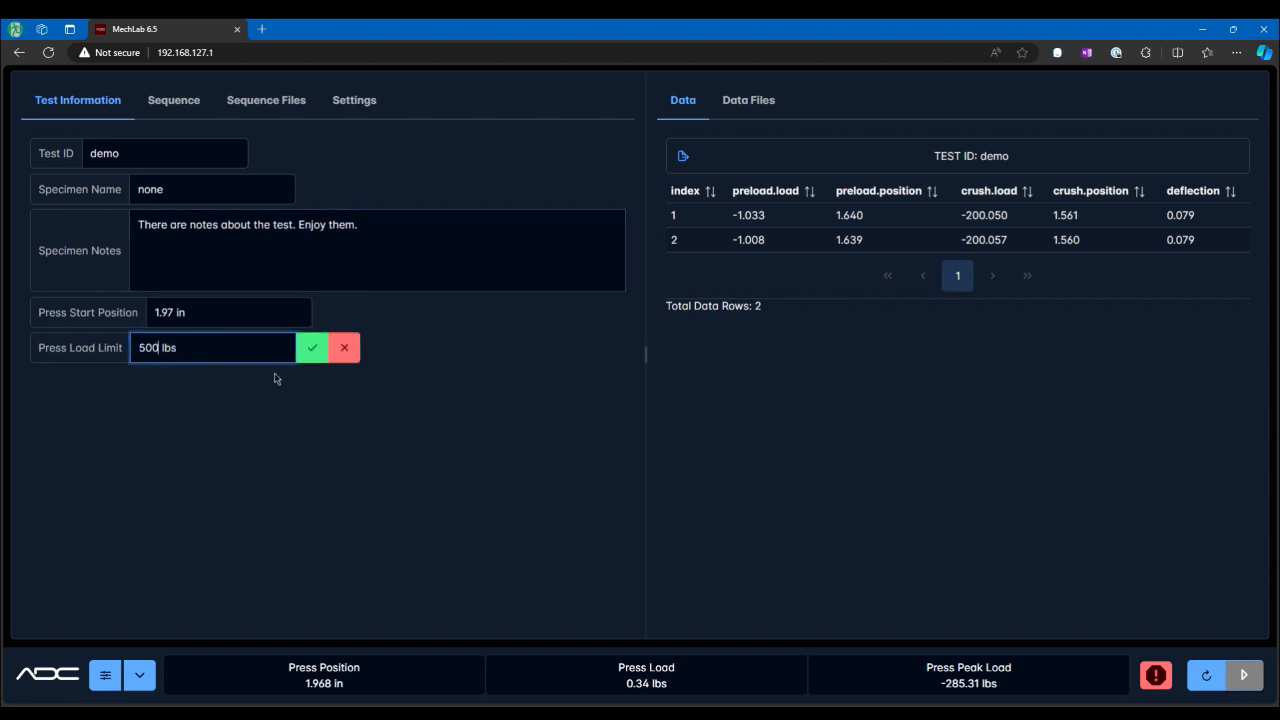
key("Return")
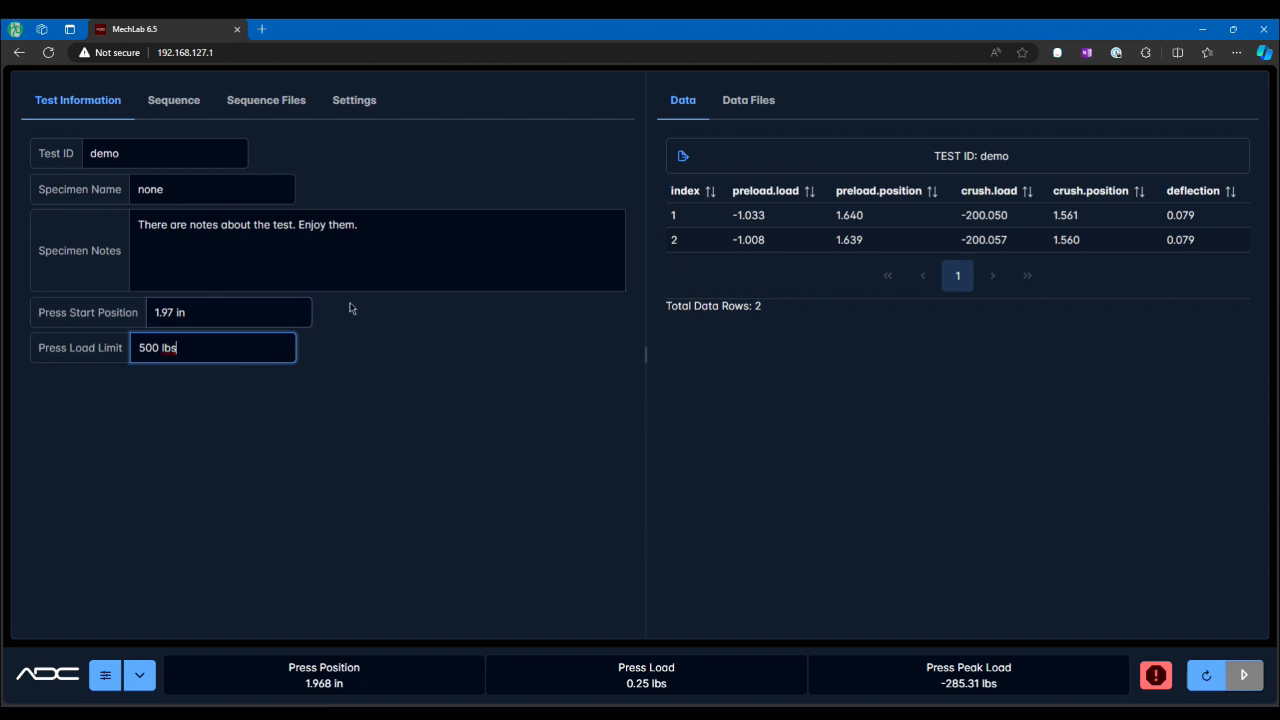
Step: Open the standard_golf_ball.xml sequence in the Sequence editor
left_click(175, 102)
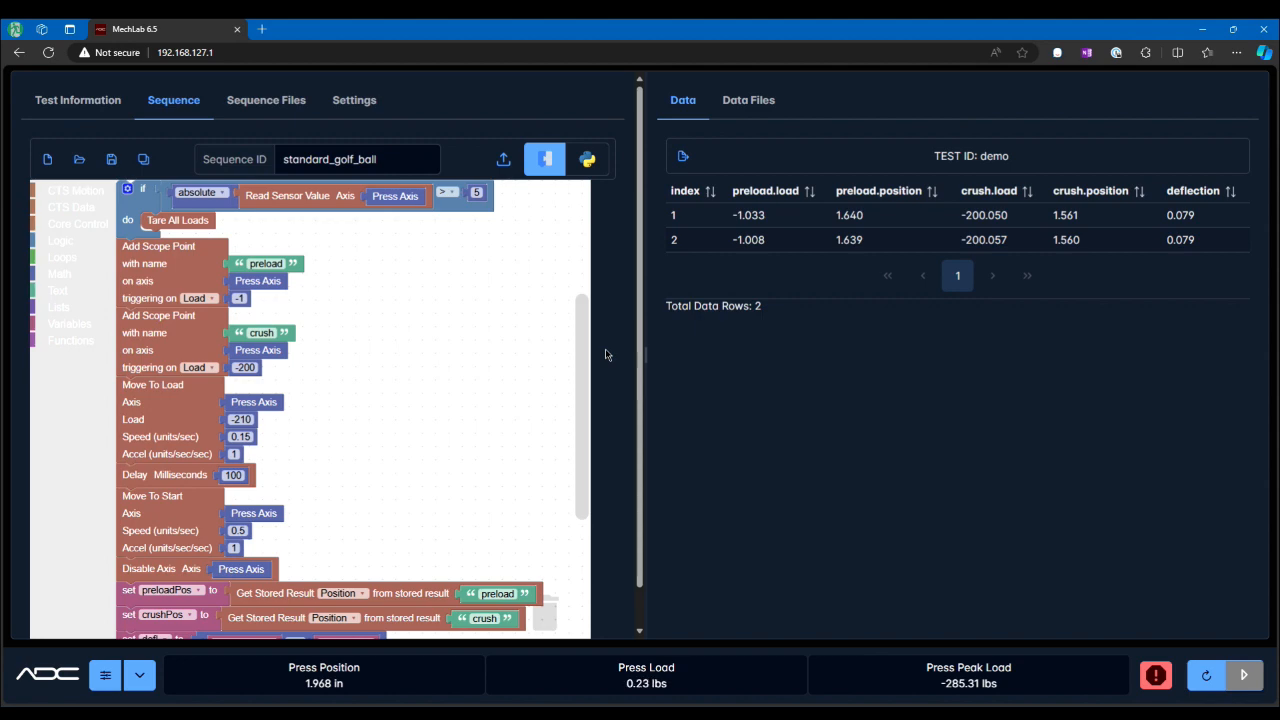
left_click(78, 162)
left_click(767, 401)
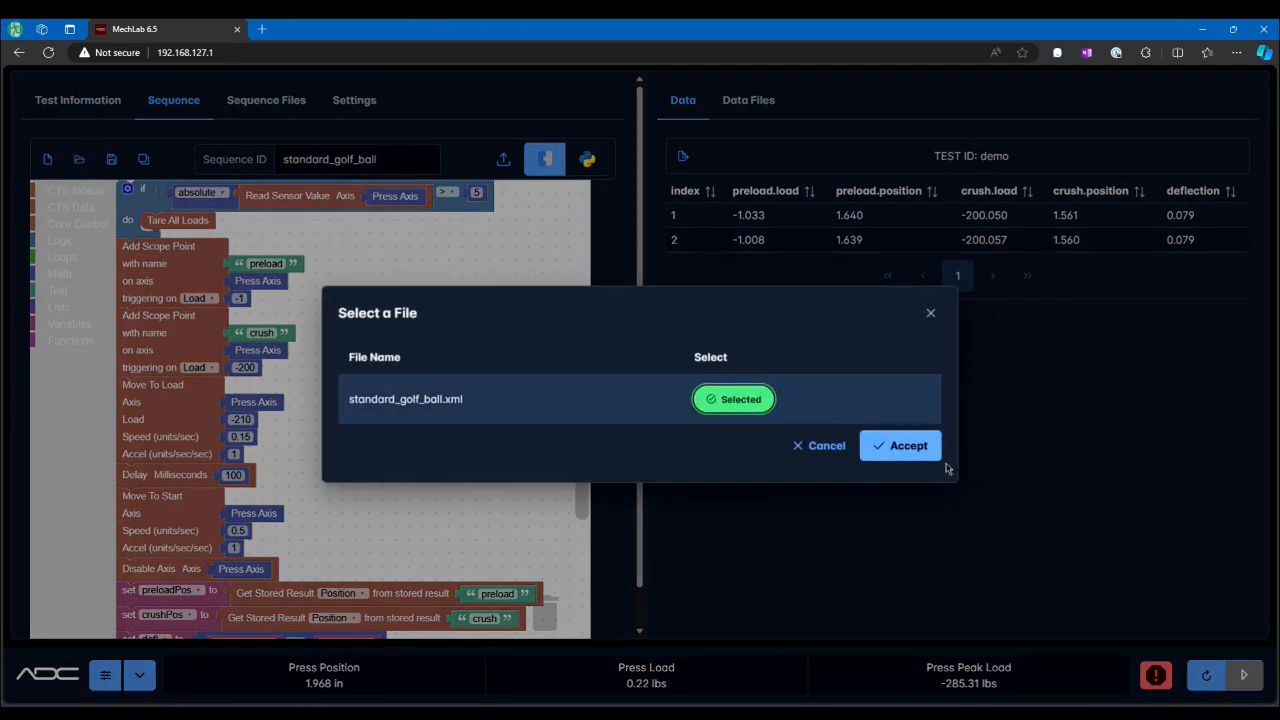
left_click(908, 452)
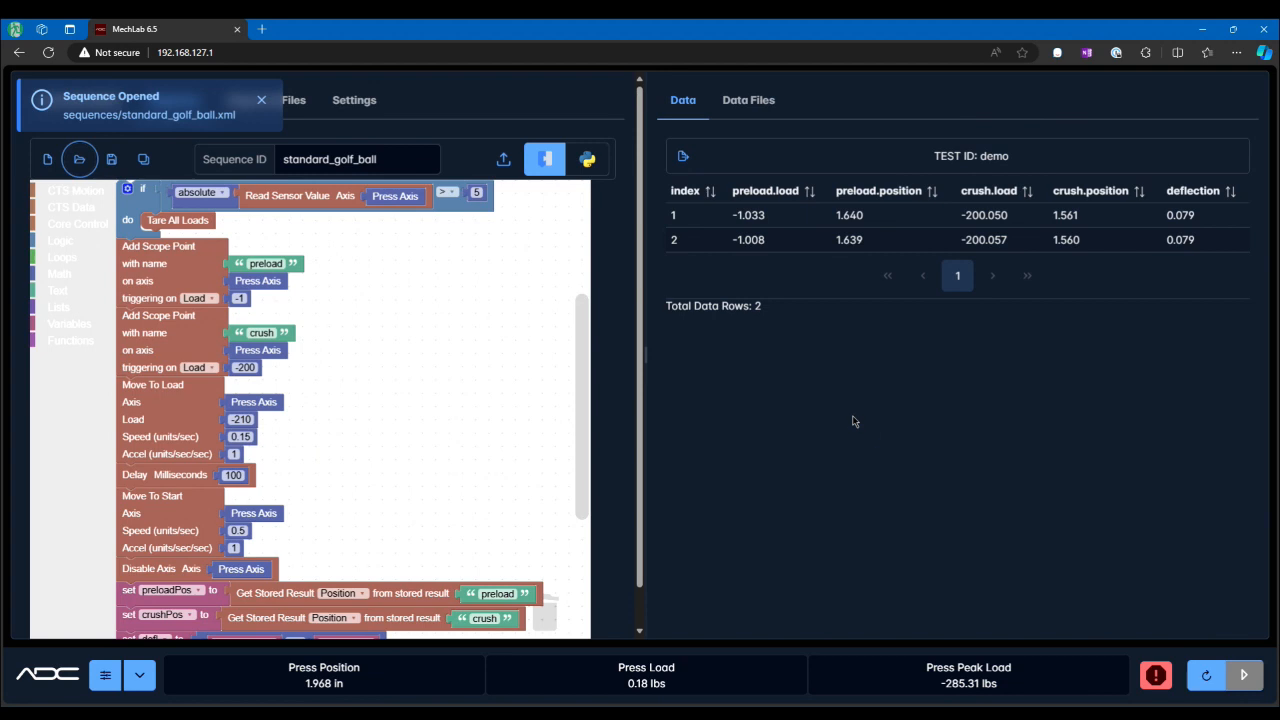
Step: Start a new blank sequence in the Sequence editor
left_click(47, 160)
left_click(289, 238)
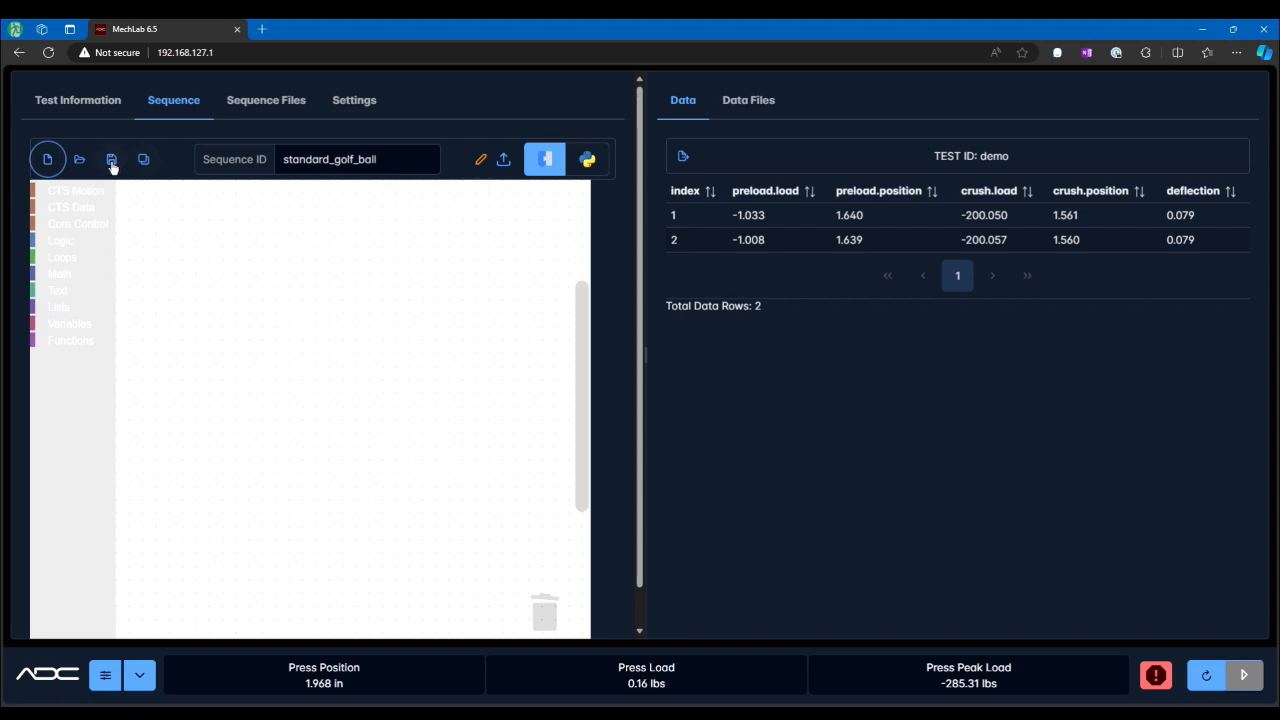
Step: Rename the new sequence's ID to myid
left_click(390, 166)
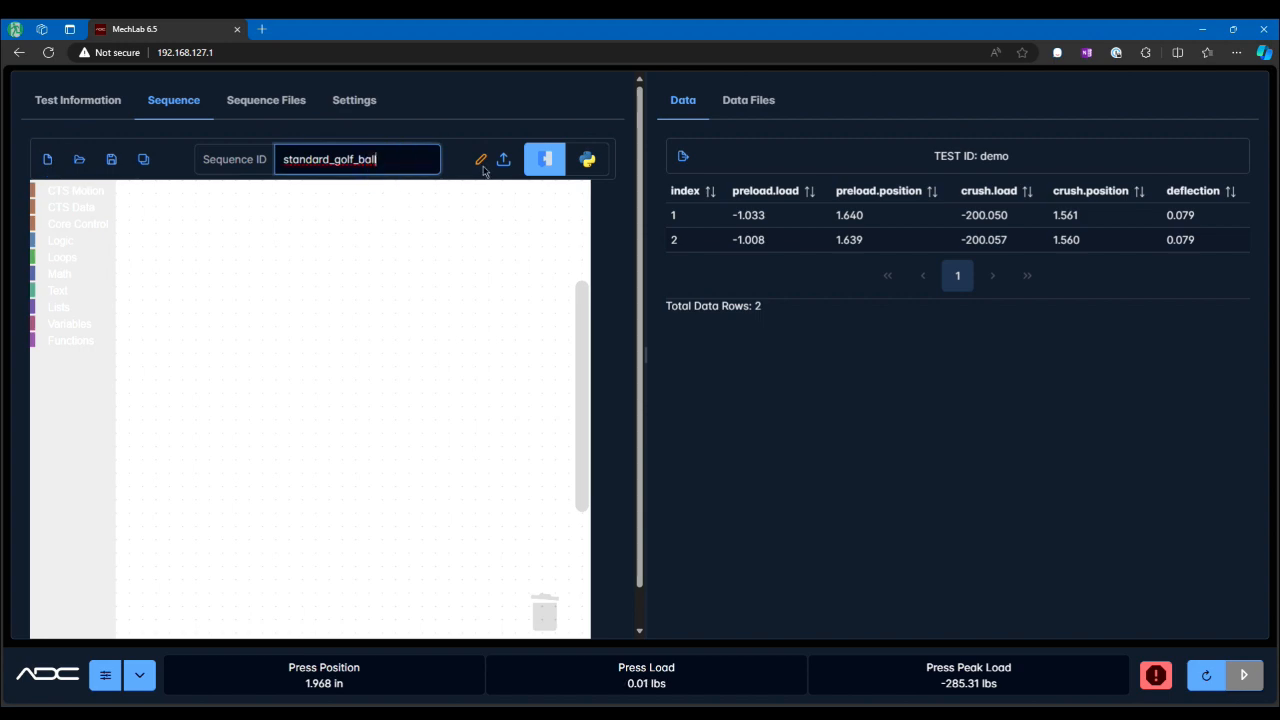
key("ctrl+a")
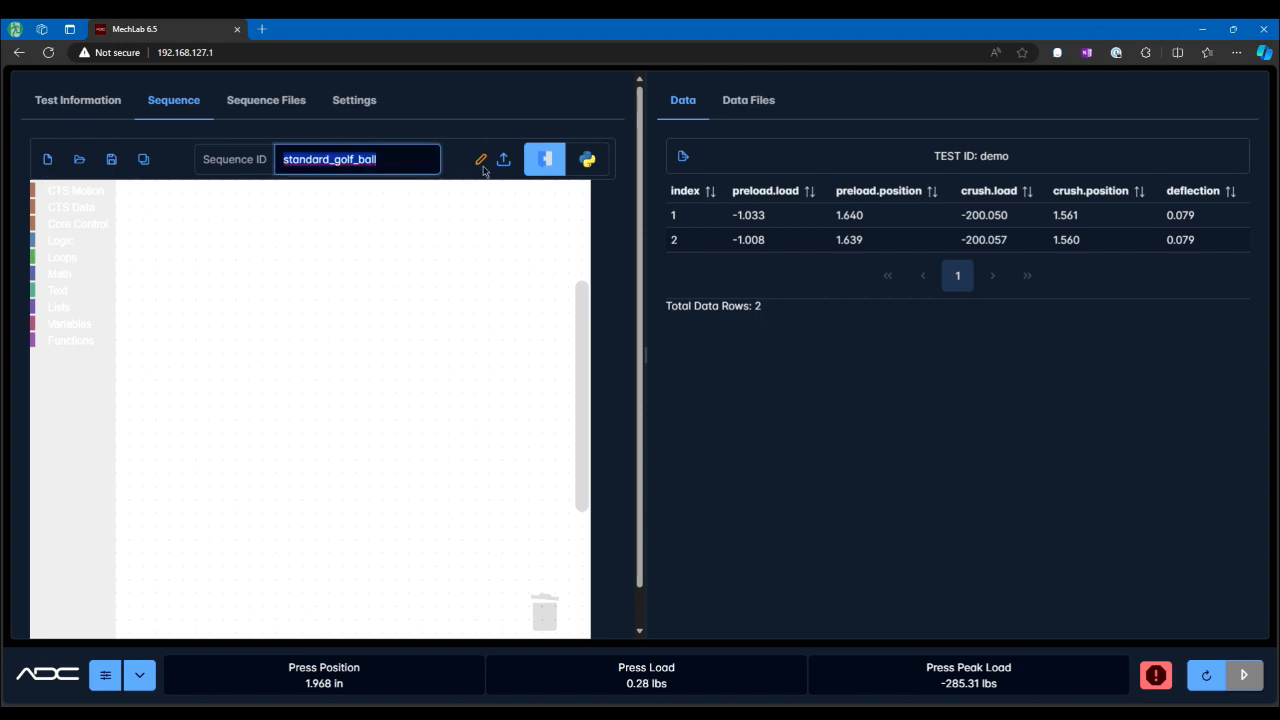
type("t")
type("my")
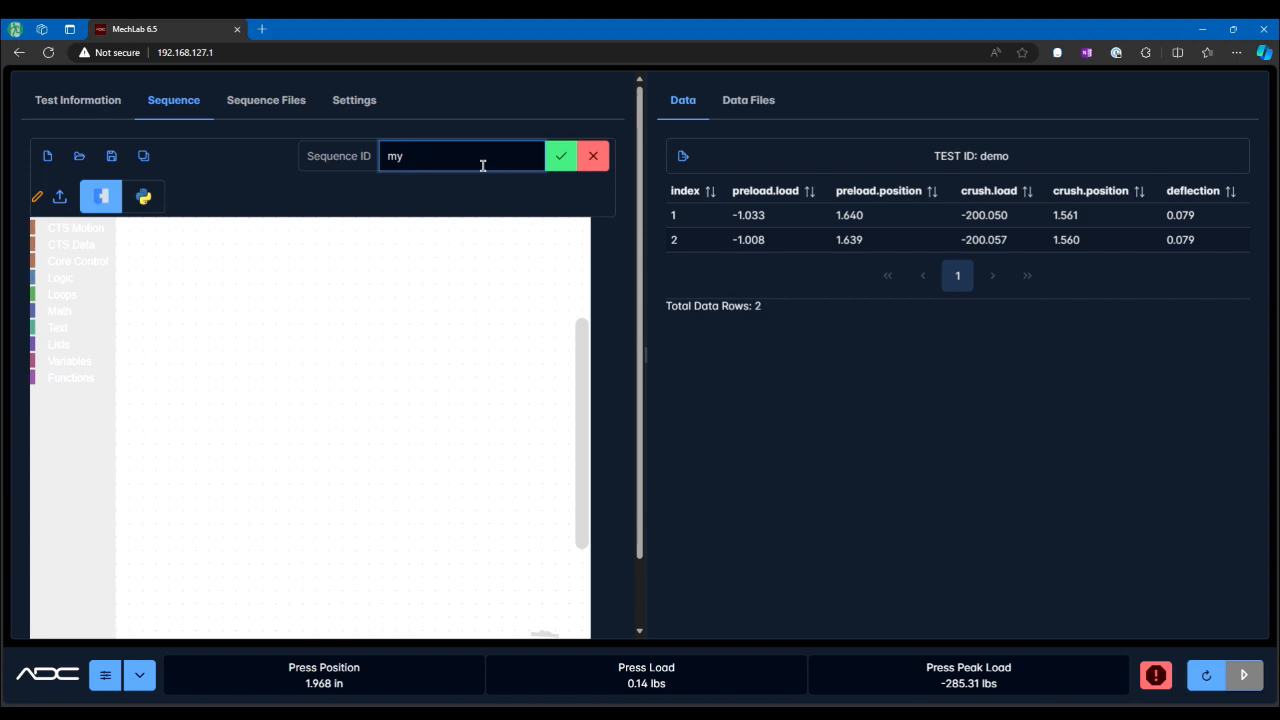
type("id")
key("Return")
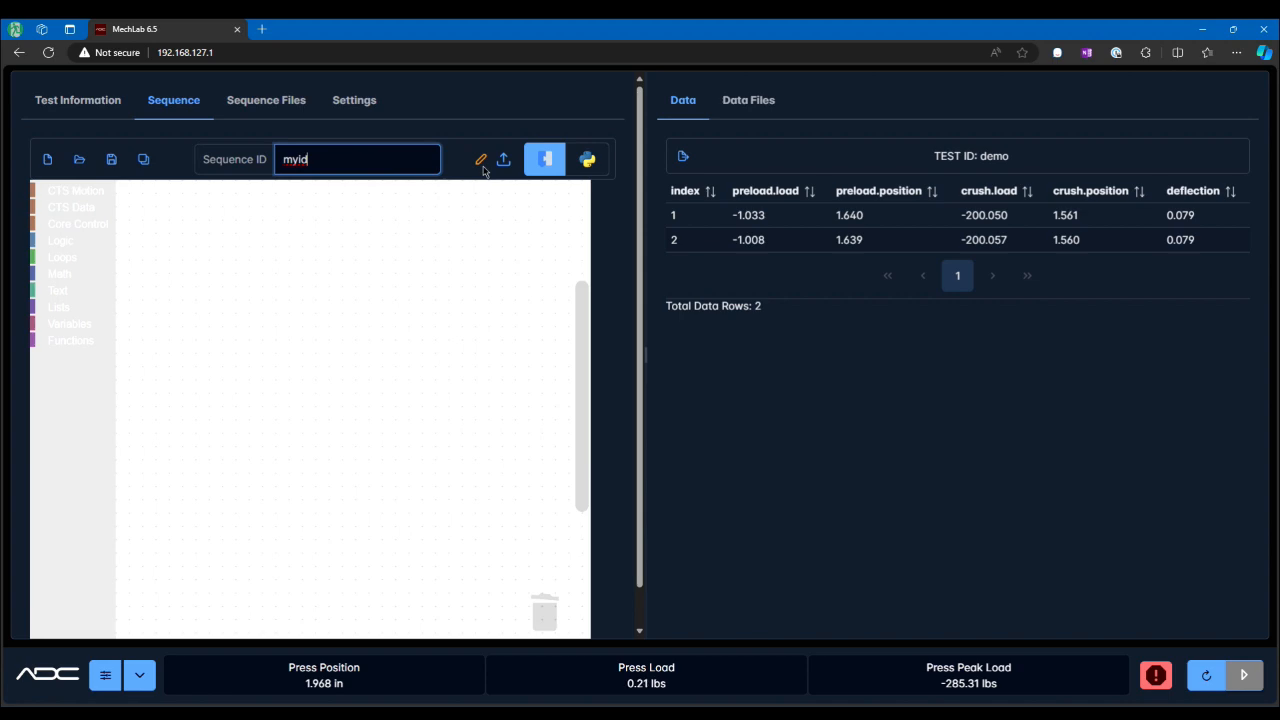
Step: Reopen standard_golf_ball.xml from the file list and upload it to the press
left_click(79, 159)
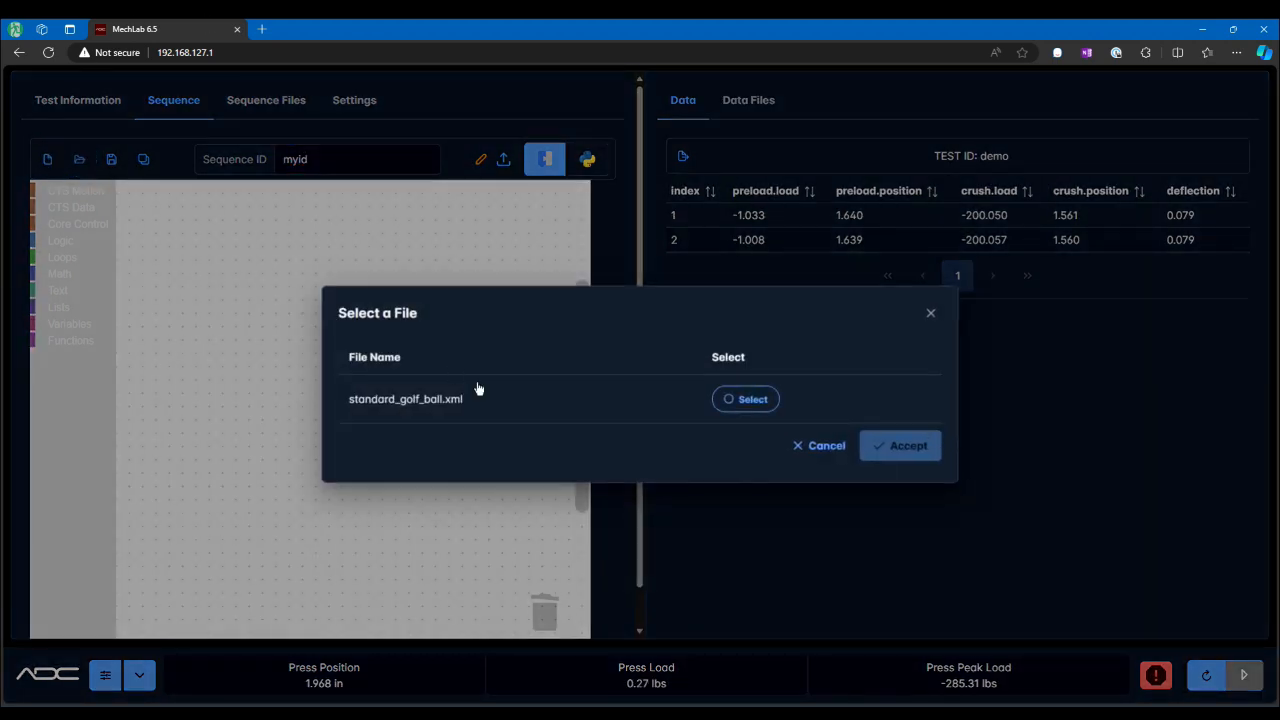
left_click(745, 399)
left_click(900, 445)
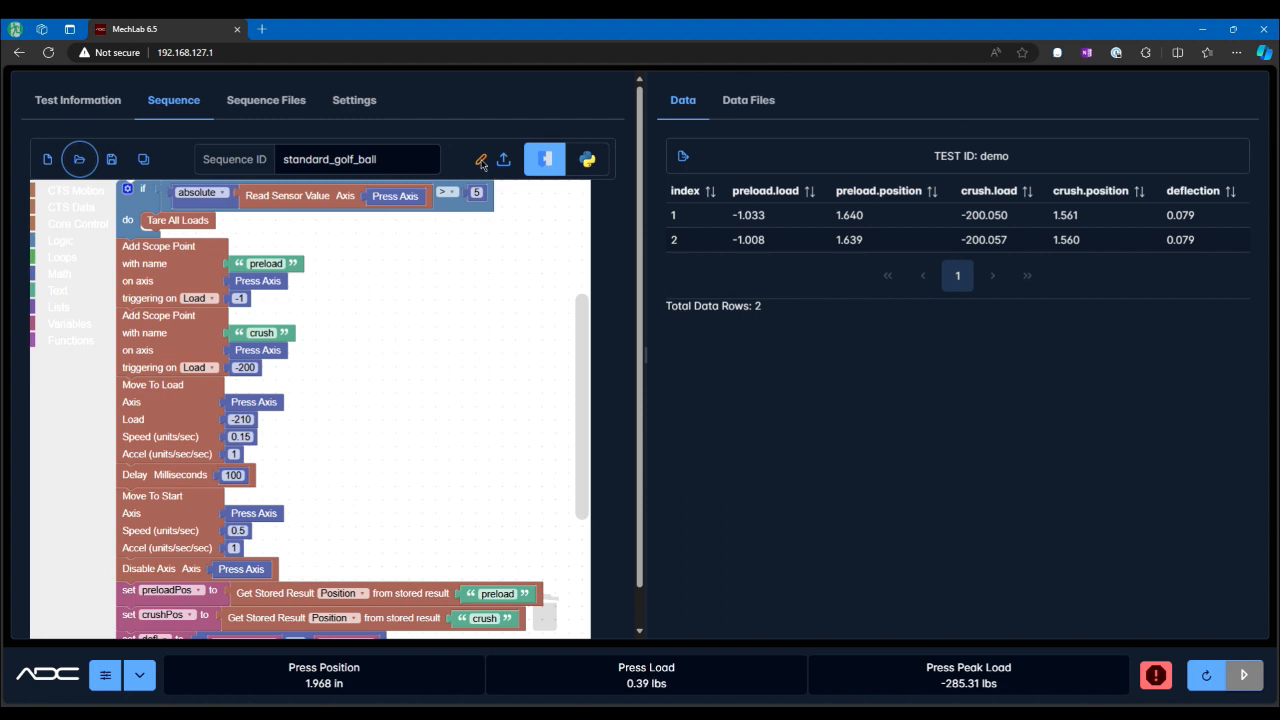
left_click(503, 162)
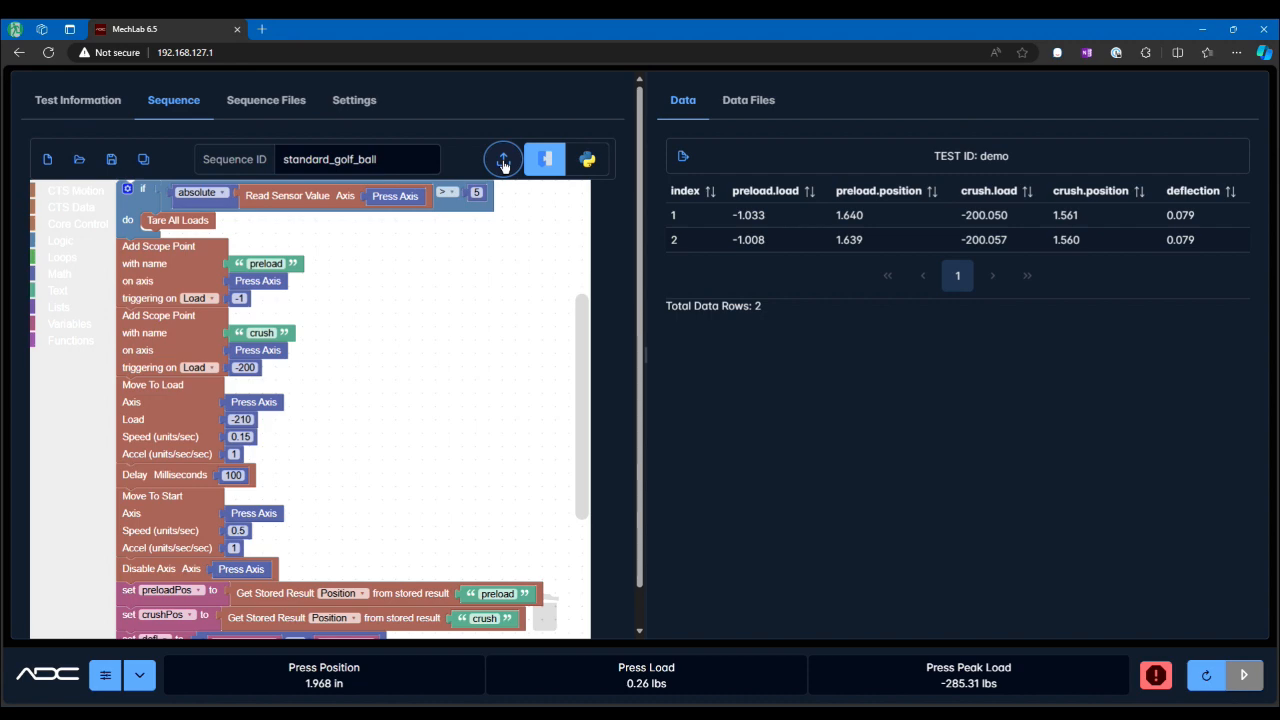
Step: Set the if block's comparison value to 8 and upload the modified sequence
left_click(476, 192)
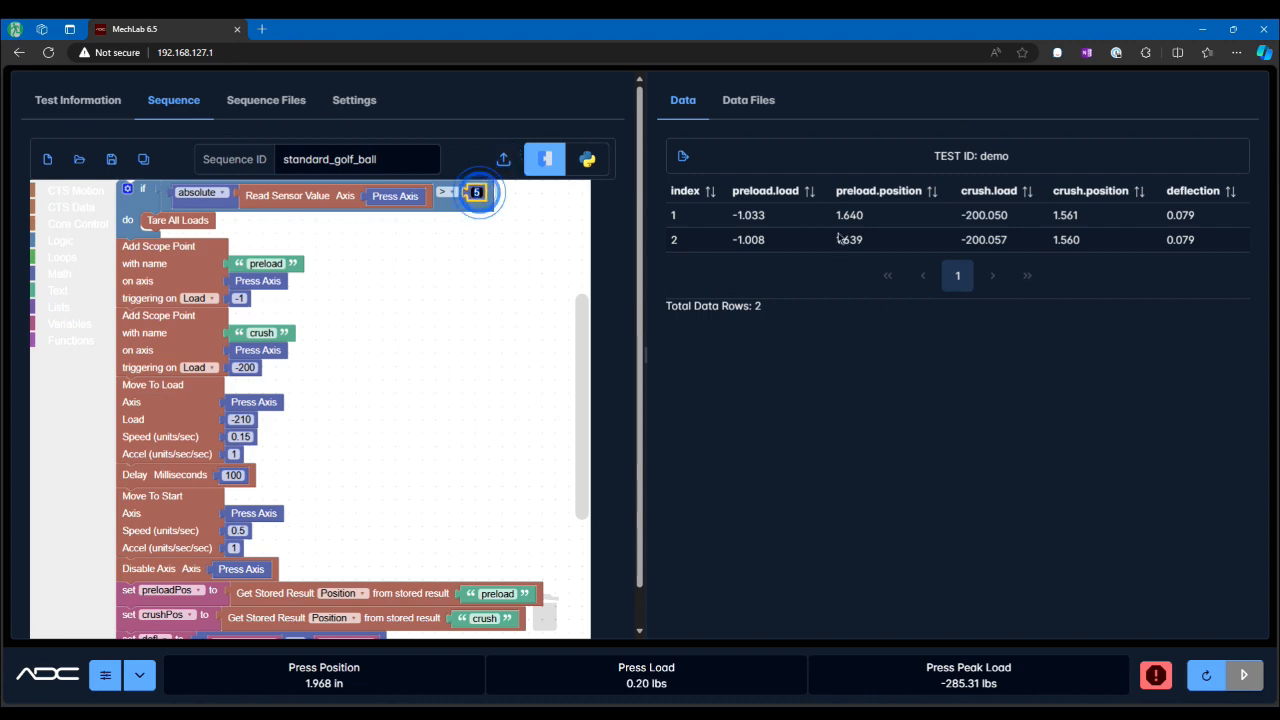
type("8")
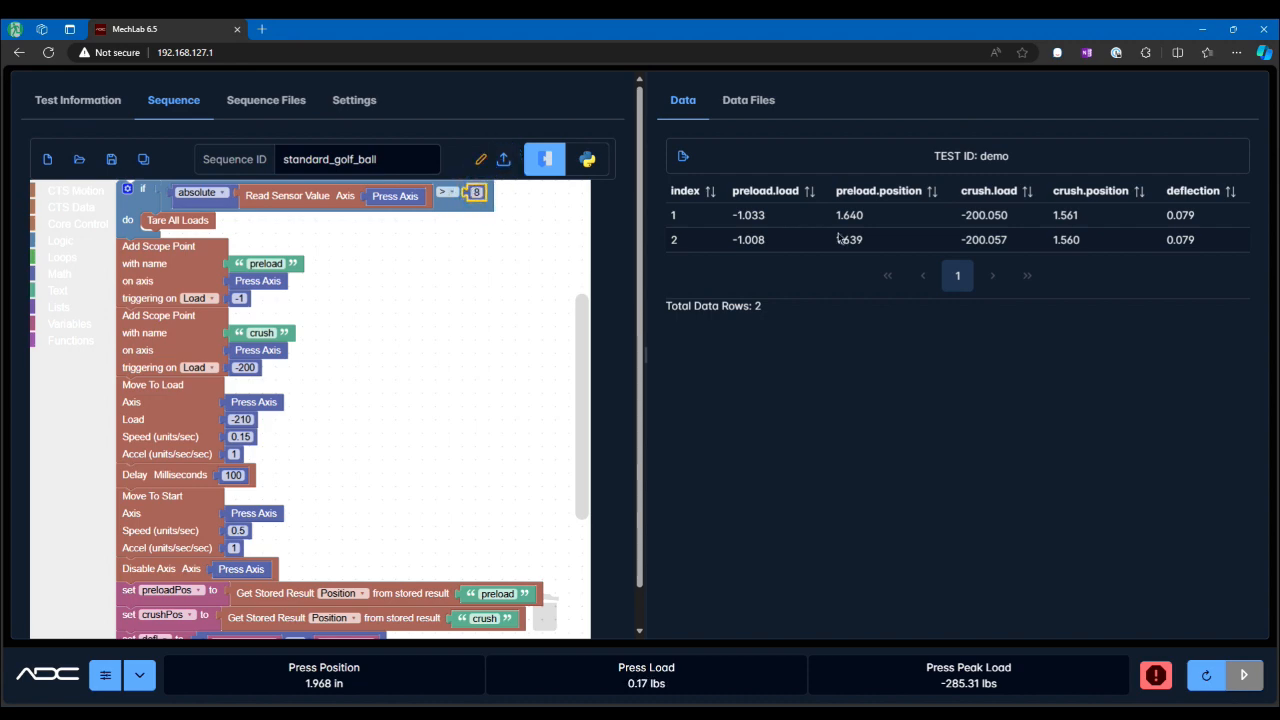
left_click(503, 160)
Step: Reopen standard_golf_ball.xml and upload it to the press again
left_click(81, 163)
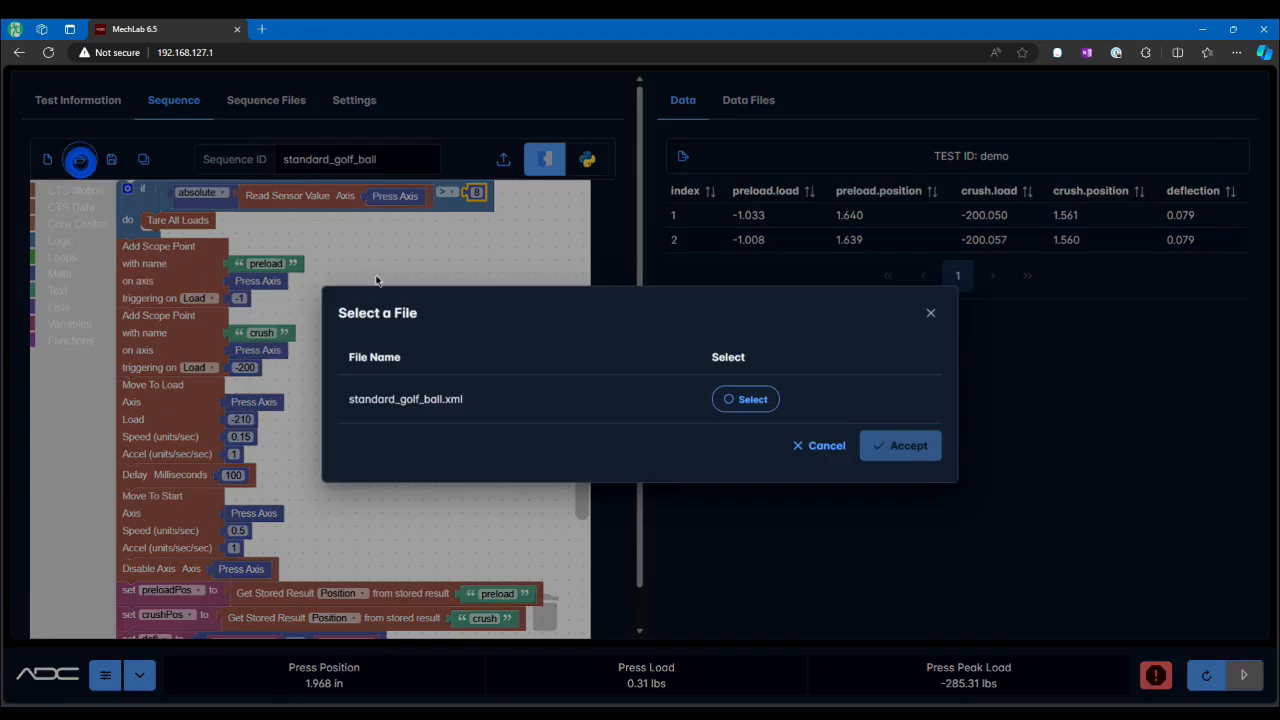
left_click(752, 400)
left_click(901, 446)
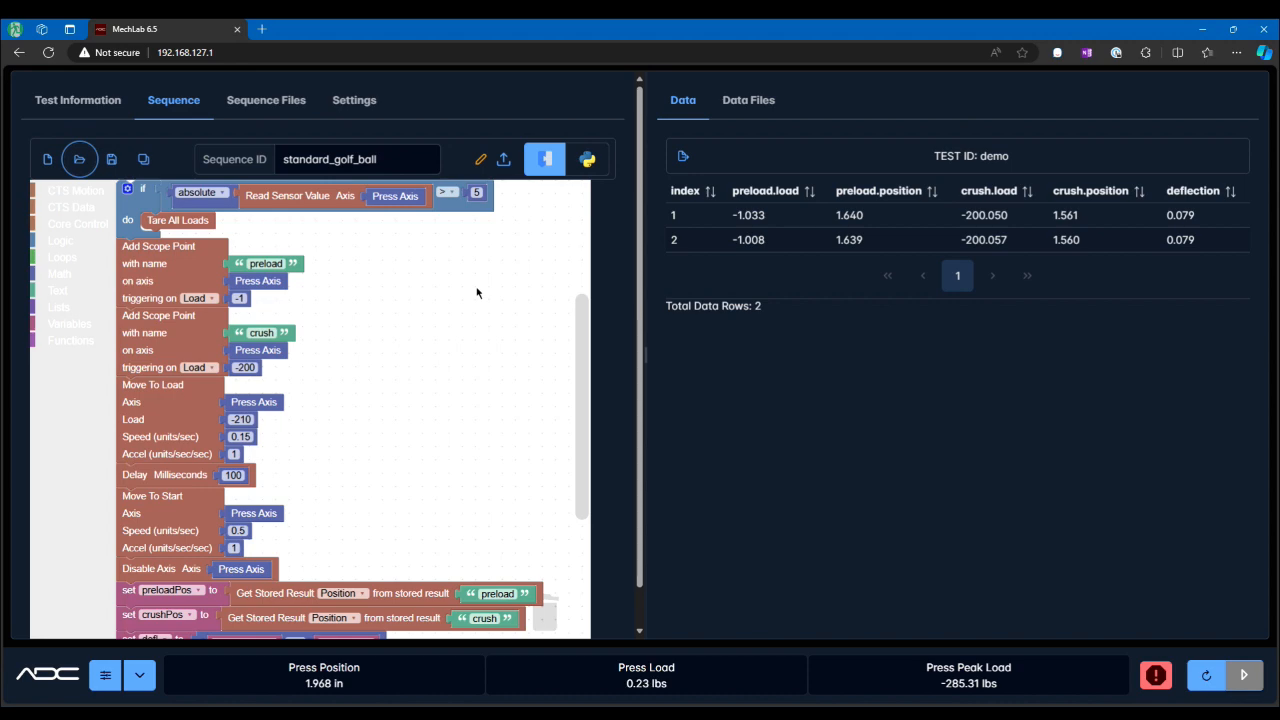
left_click(506, 164)
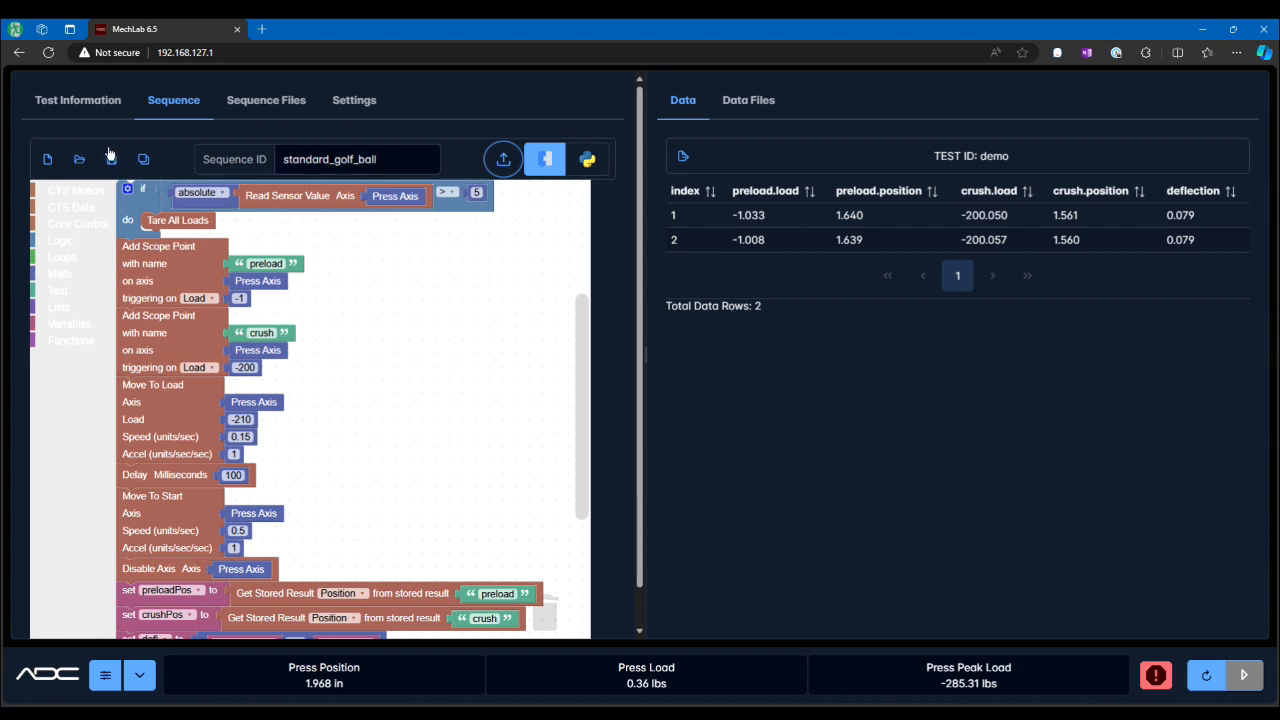
Step: View the sequence as Python code, then switch back to the block view
left_click(587, 159)
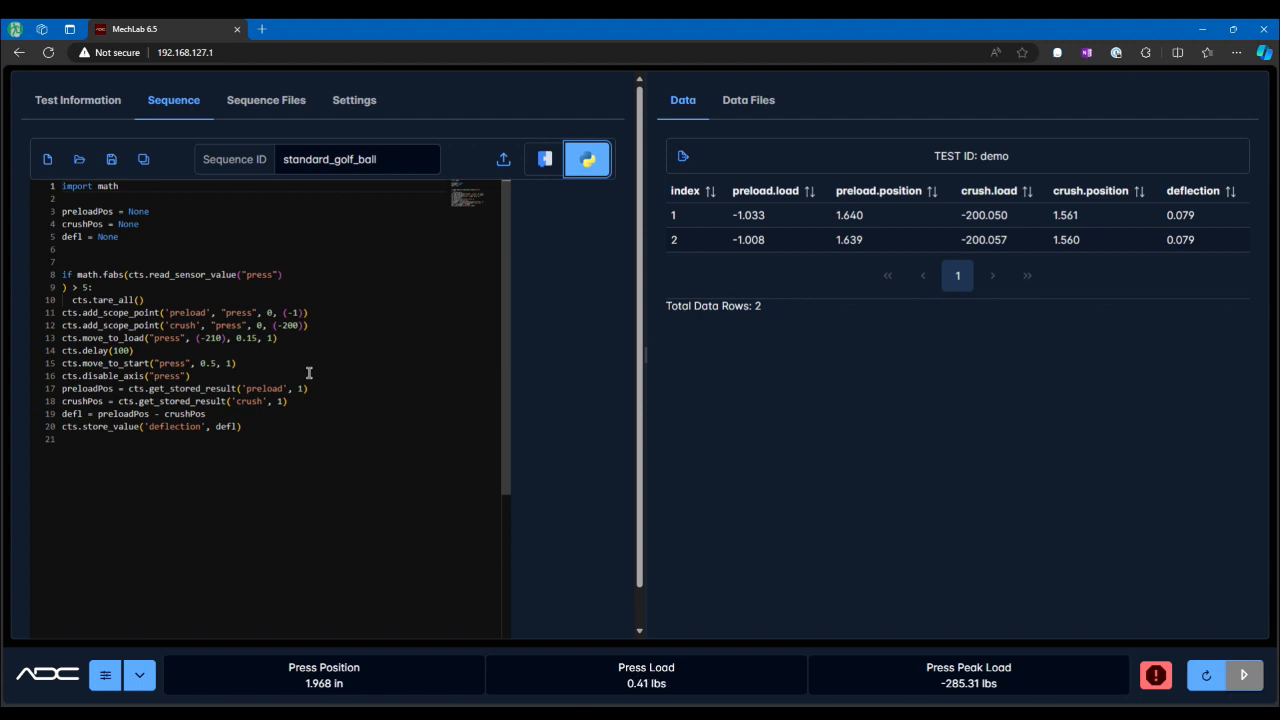
left_click(396, 160)
left_click(402, 290)
left_click(543, 162)
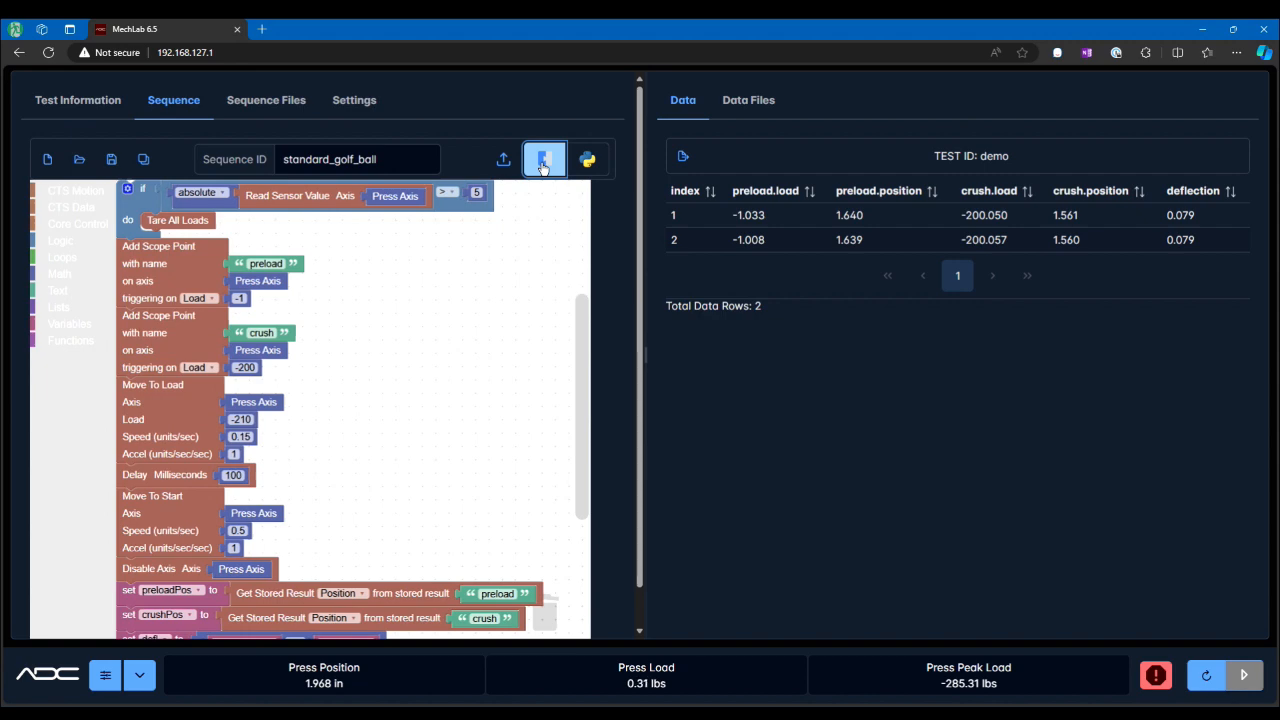
Step: Download standard_golf_ball.xml from the sequence files list and keep the downloaded file
left_click(266, 100)
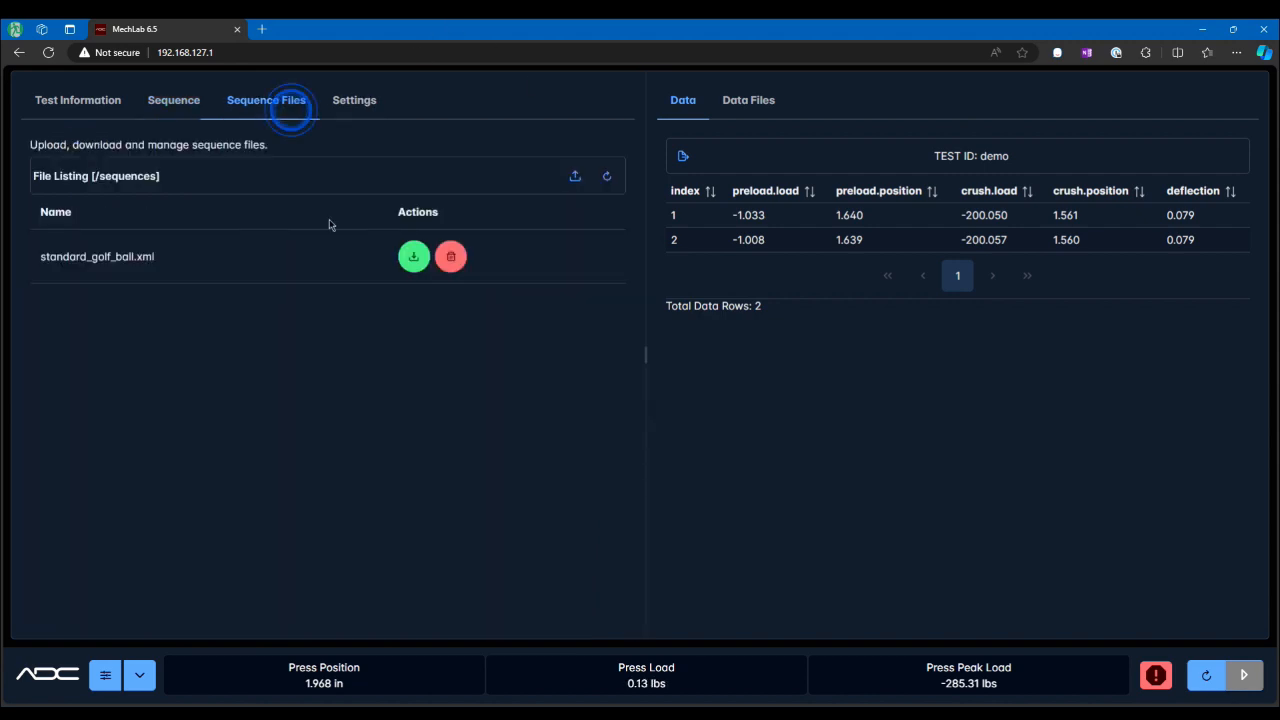
left_click(414, 258)
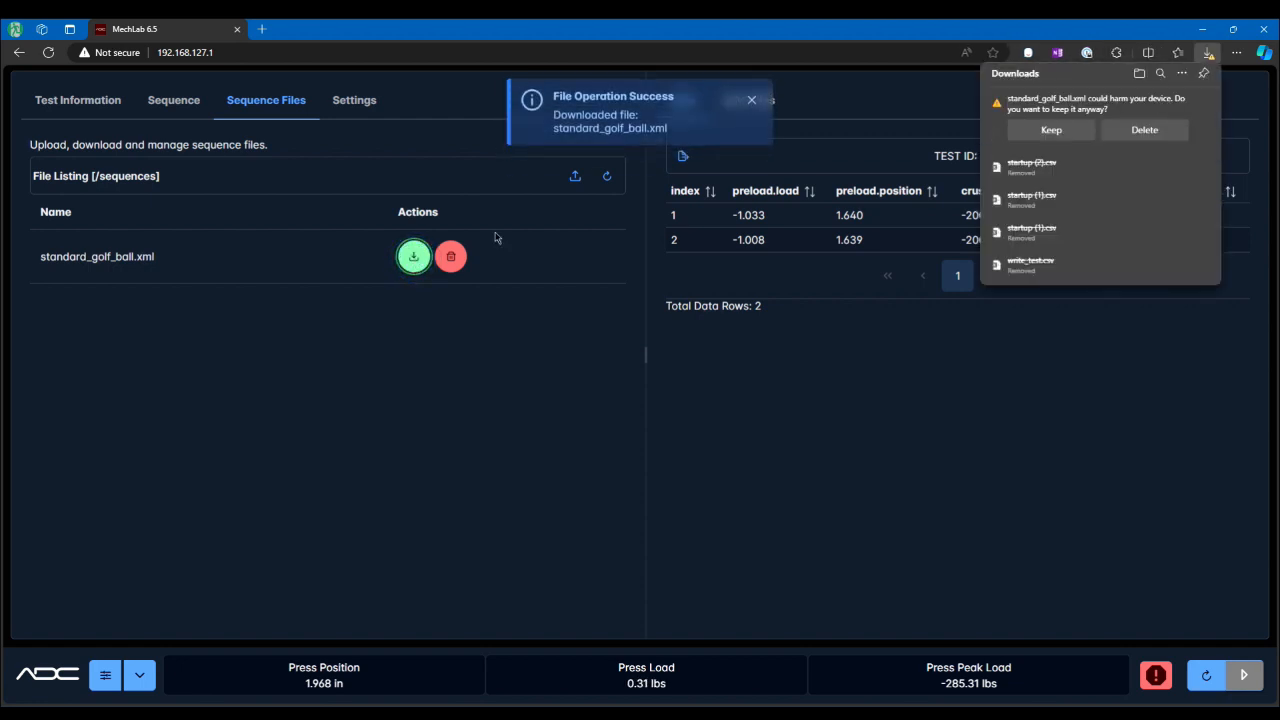
left_click(1069, 141)
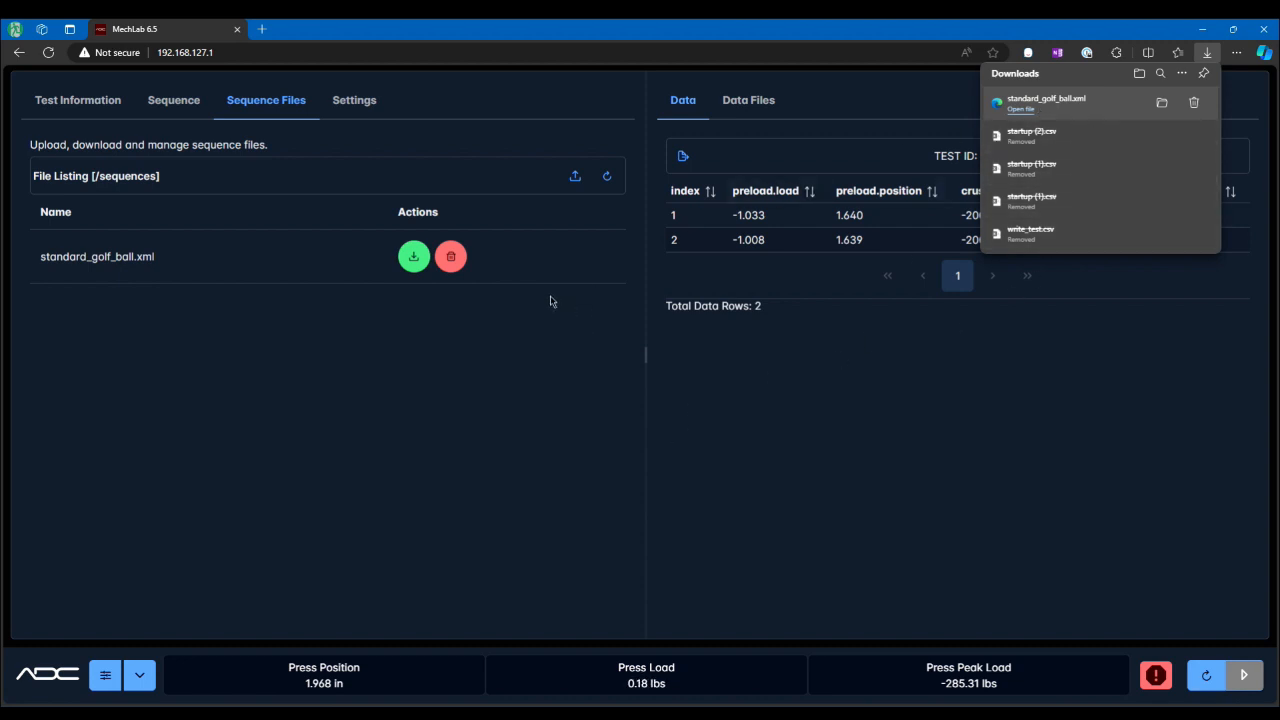
Step: Open the delete confirmation for standard_golf_ball.xml and the sequence upload dialog, declining both
left_click(449, 258)
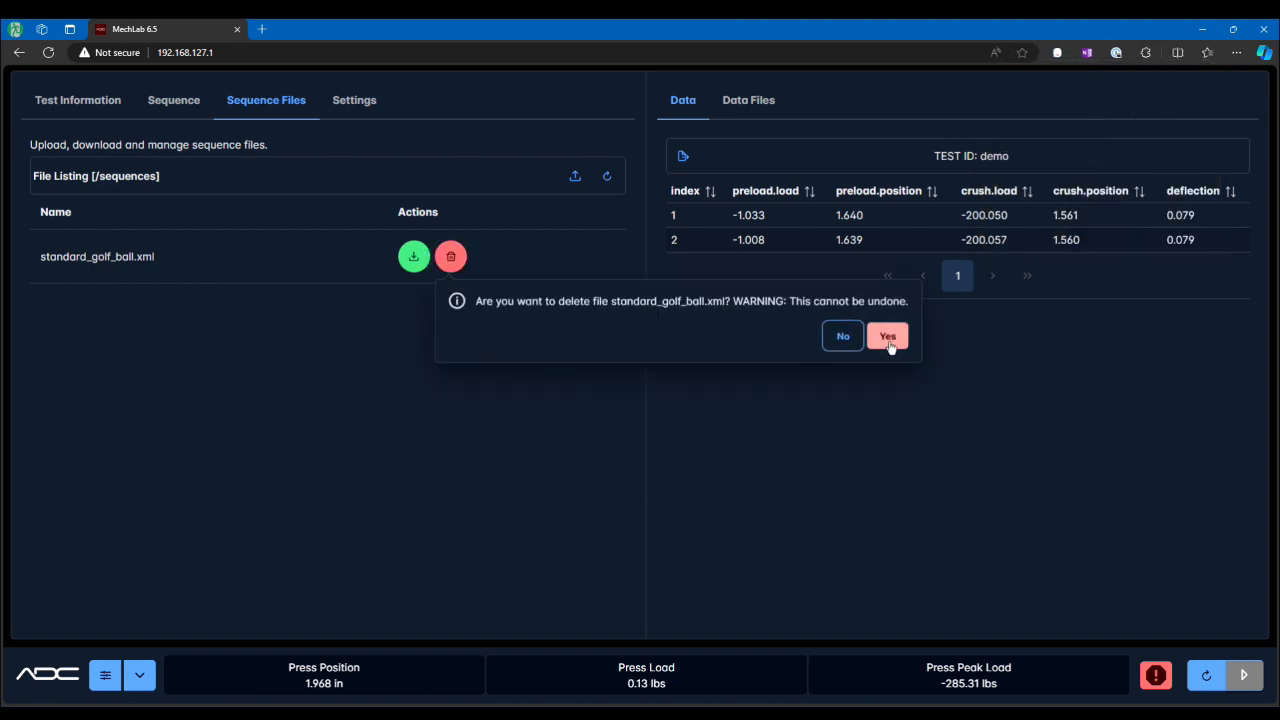
left_click(842, 336)
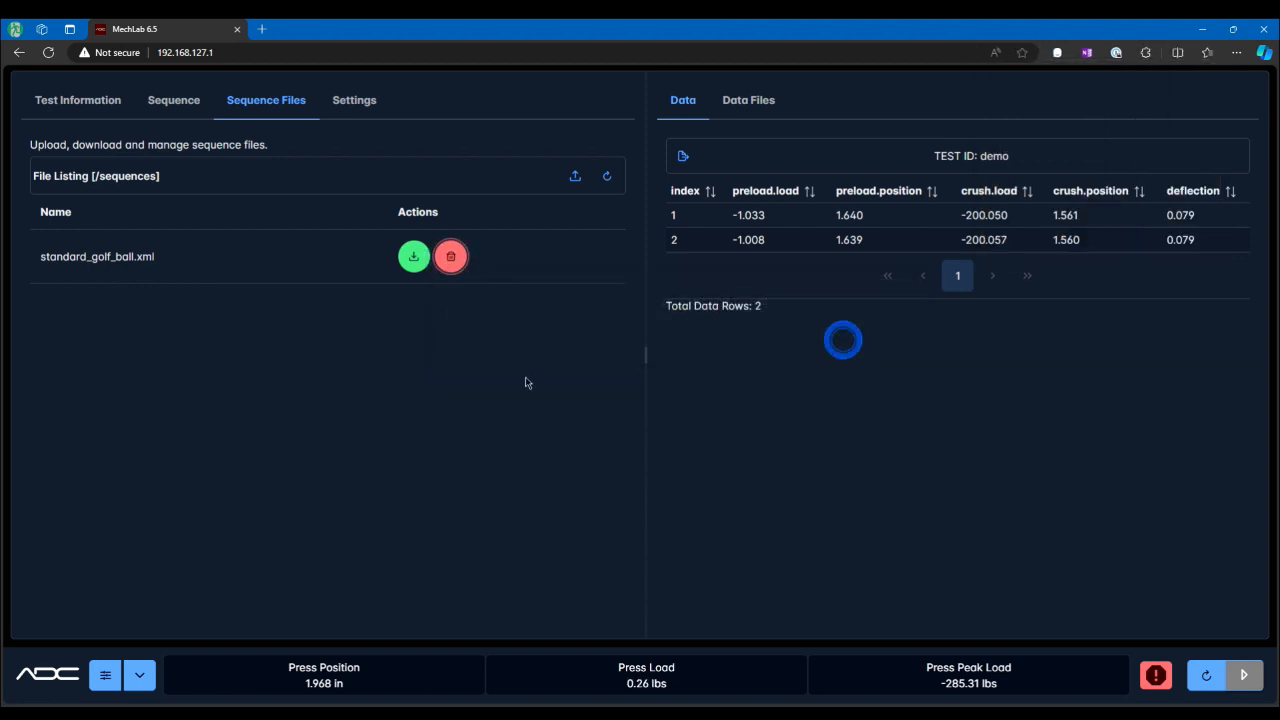
left_click(576, 180)
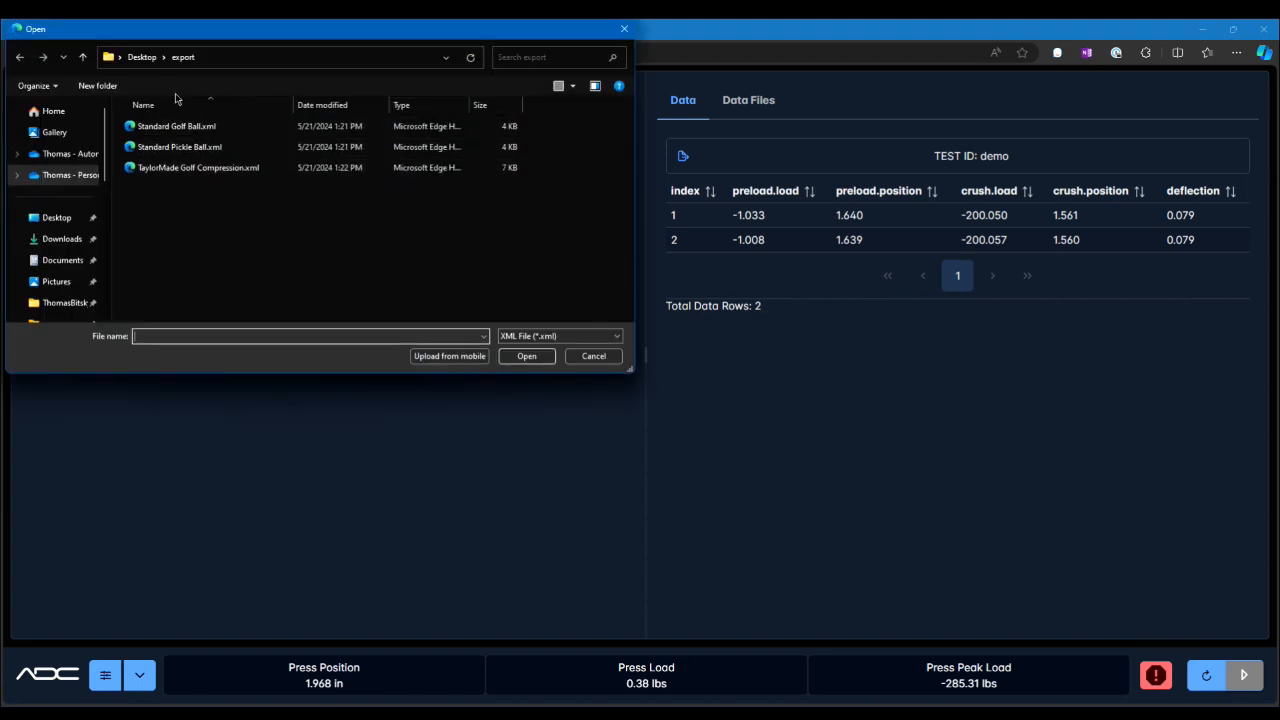
left_click(594, 357)
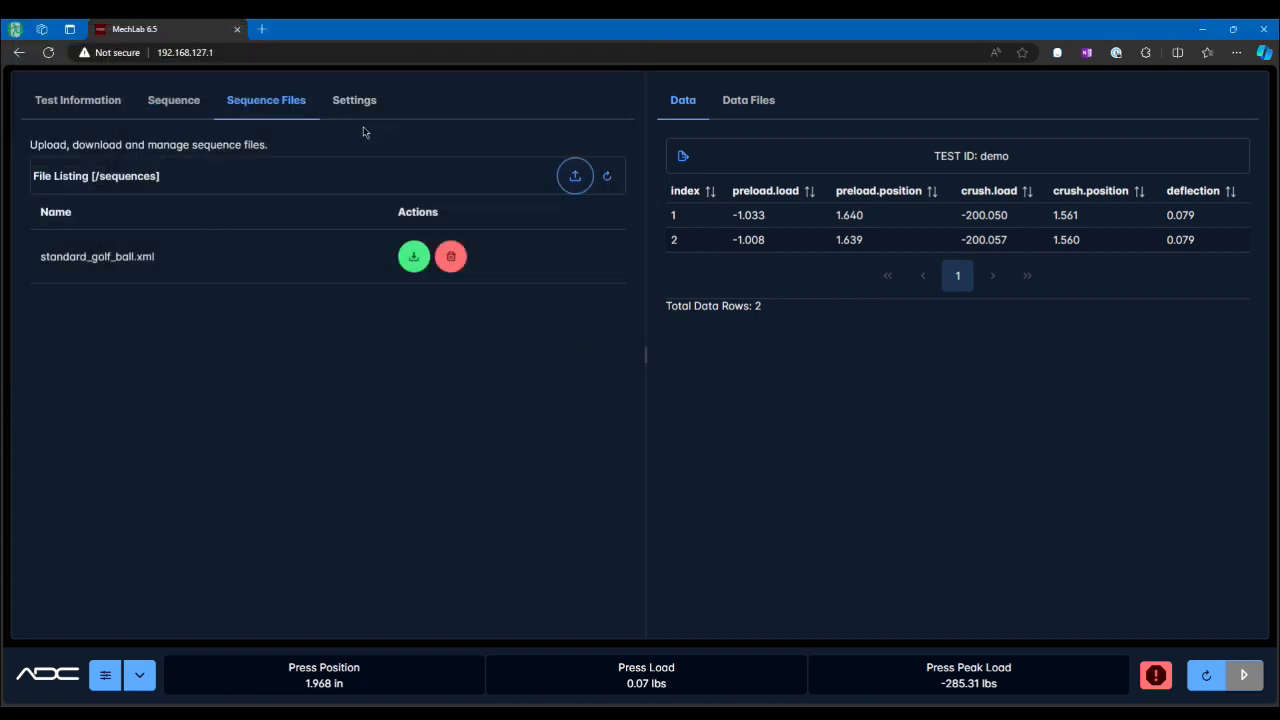
Step: Browse the Sequence, Sequence Files and Settings tabs, reviewing the Device and DAQ settings sections
left_click(176, 104)
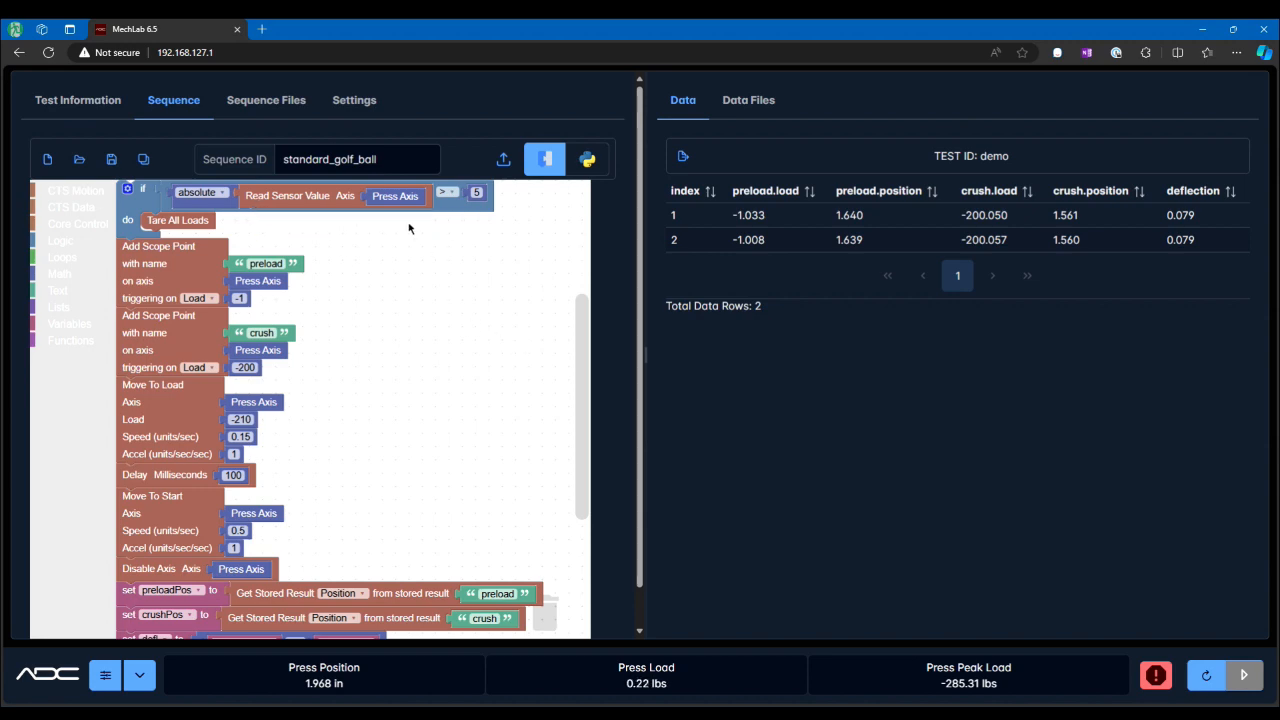
left_click(289, 104)
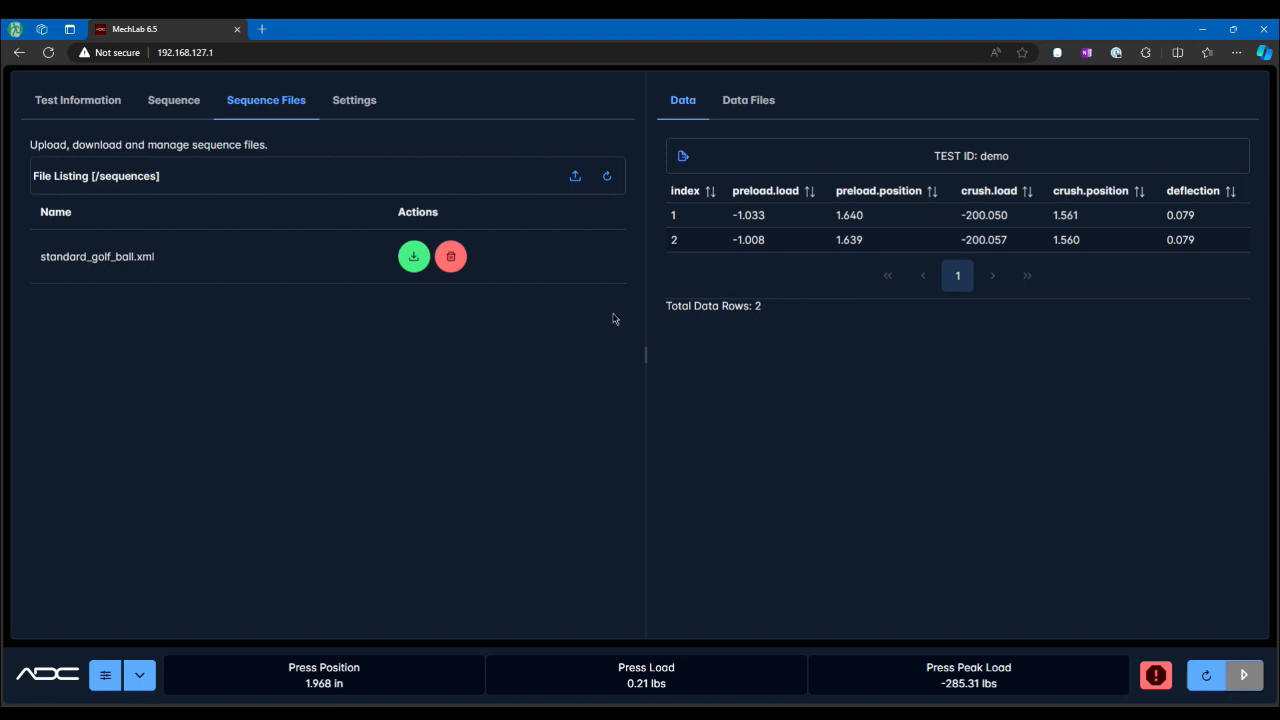
left_click(352, 112)
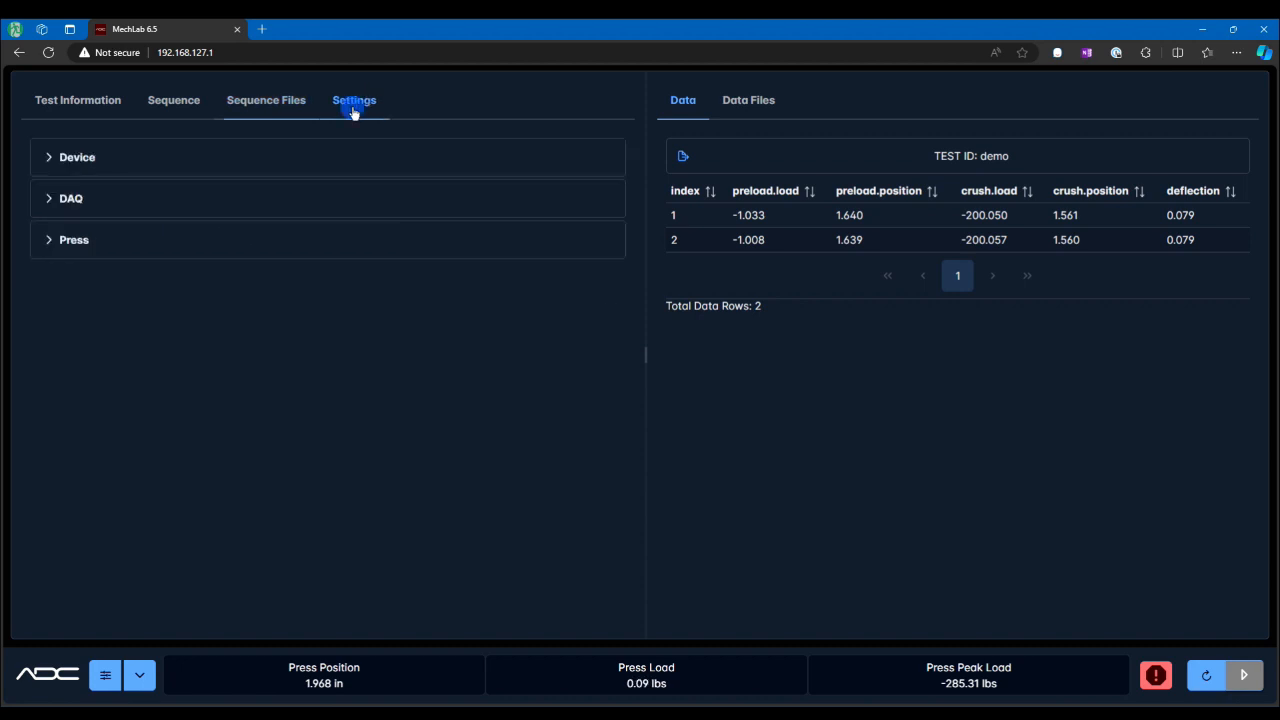
left_click(51, 162)
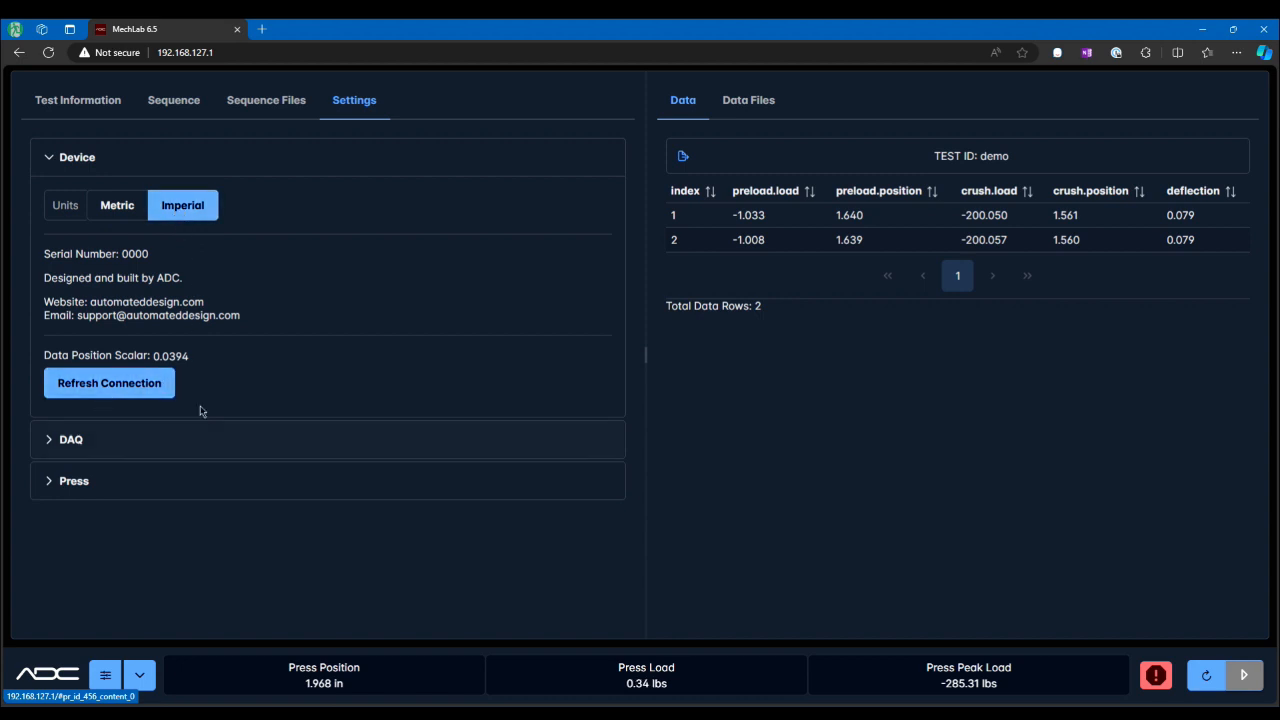
left_click(51, 157)
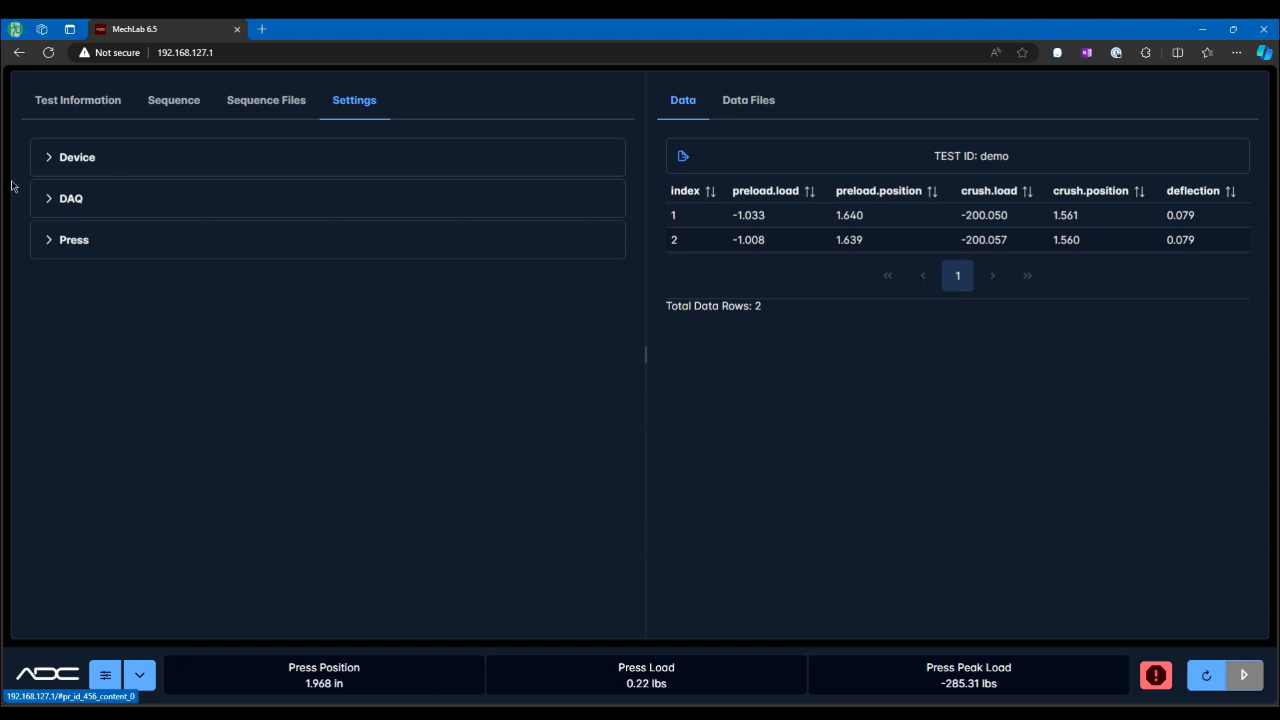
left_click(52, 201)
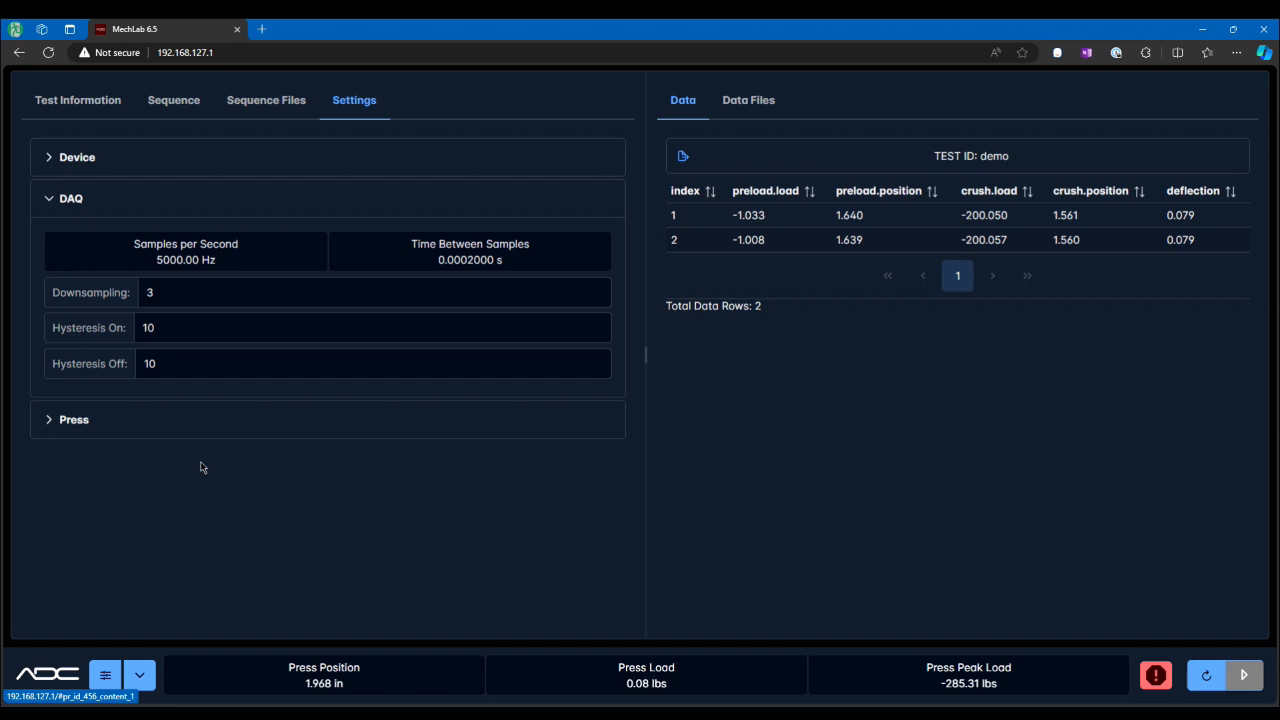
left_click(177, 332)
left_click(48, 198)
Step: Expand the Press settings and examine the load cell's full scale load and sensitivity readings
left_click(47, 240)
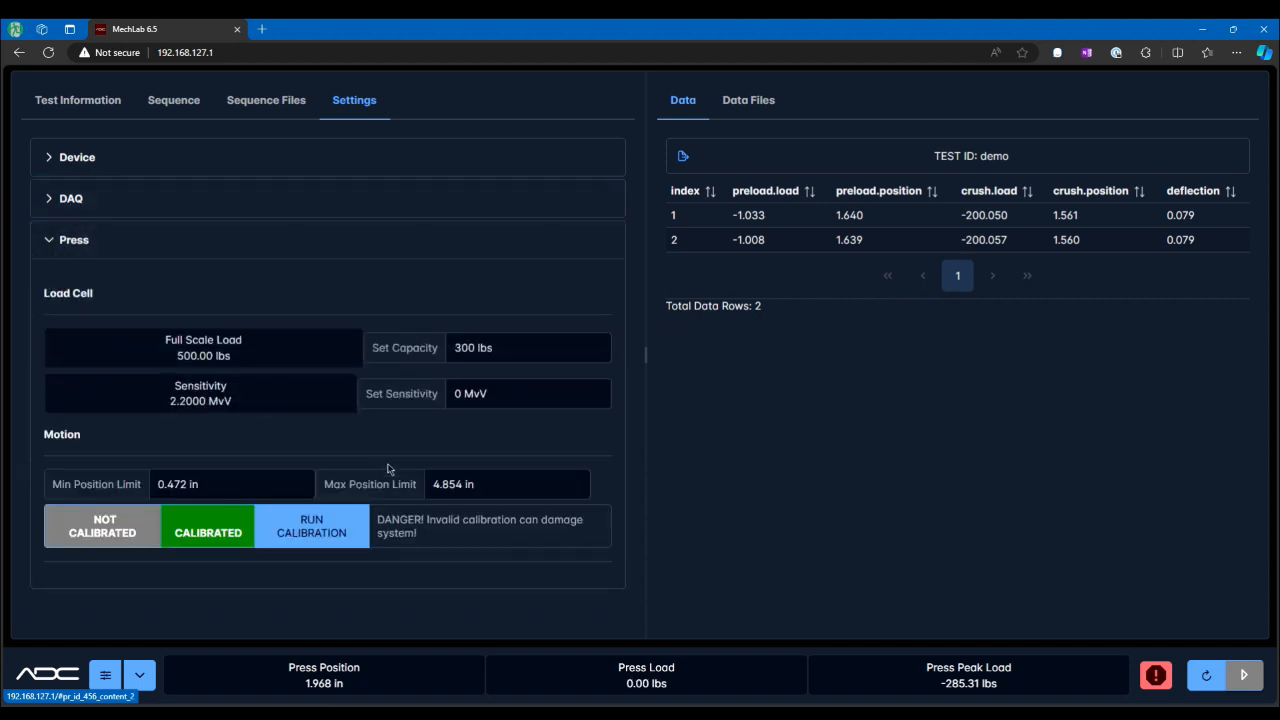
triple_click(232, 357)
left_click(240, 355)
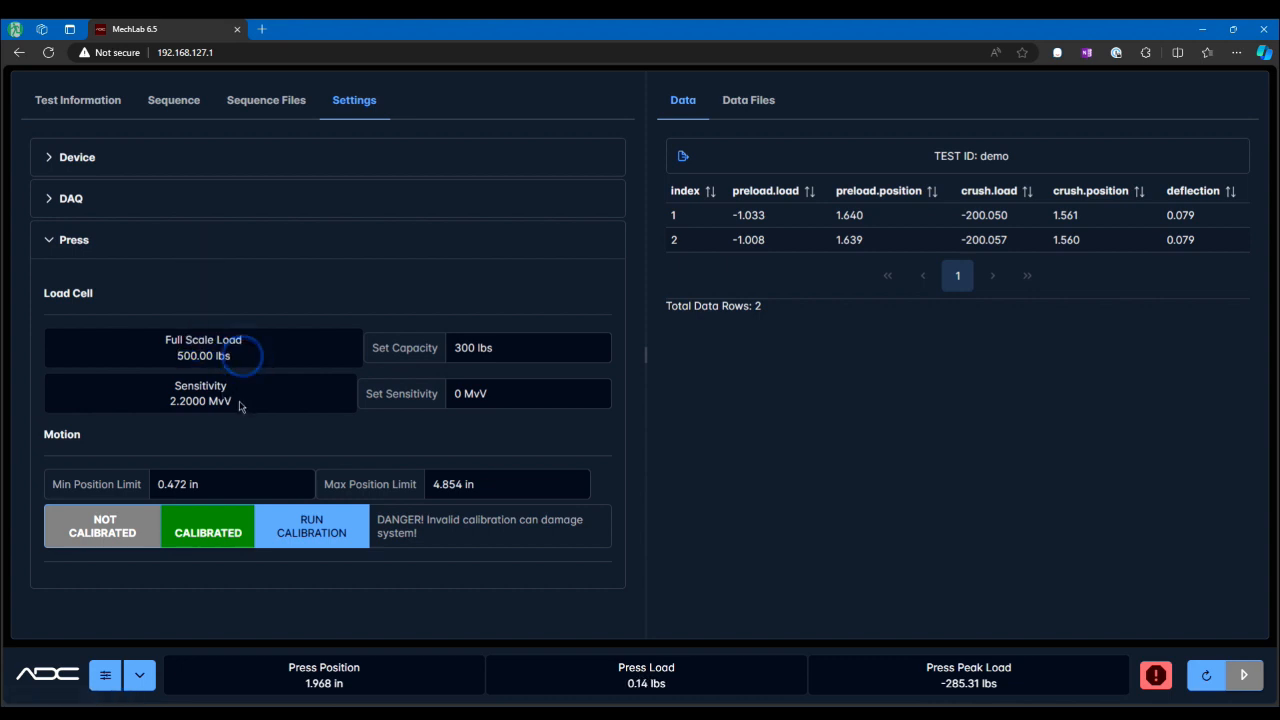
left_click_drag(234, 356, 186, 358)
left_click_drag(176, 401, 283, 403)
Step: Try to set the load cell capacity to 5,000 lbs
left_click(510, 352)
left_click_drag(466, 347, 488, 350)
left_click(509, 353)
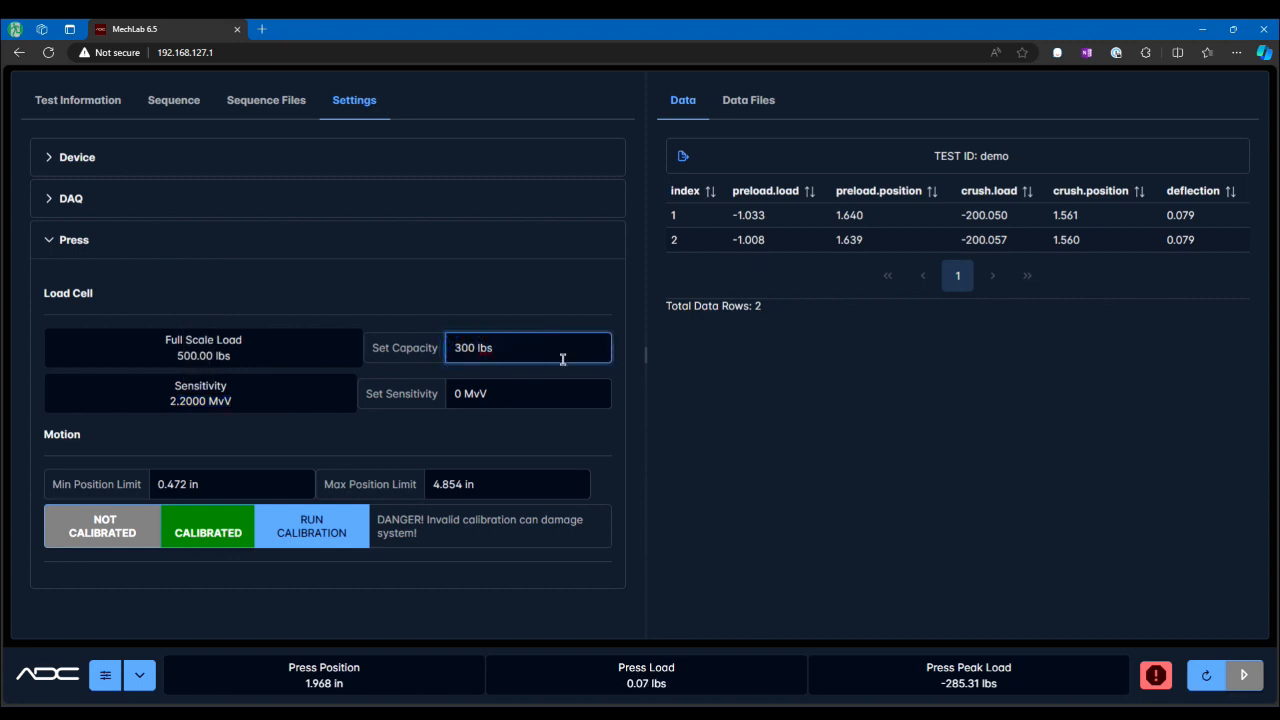
key("BackSpace")
key("BackSpace")
type("5,00")
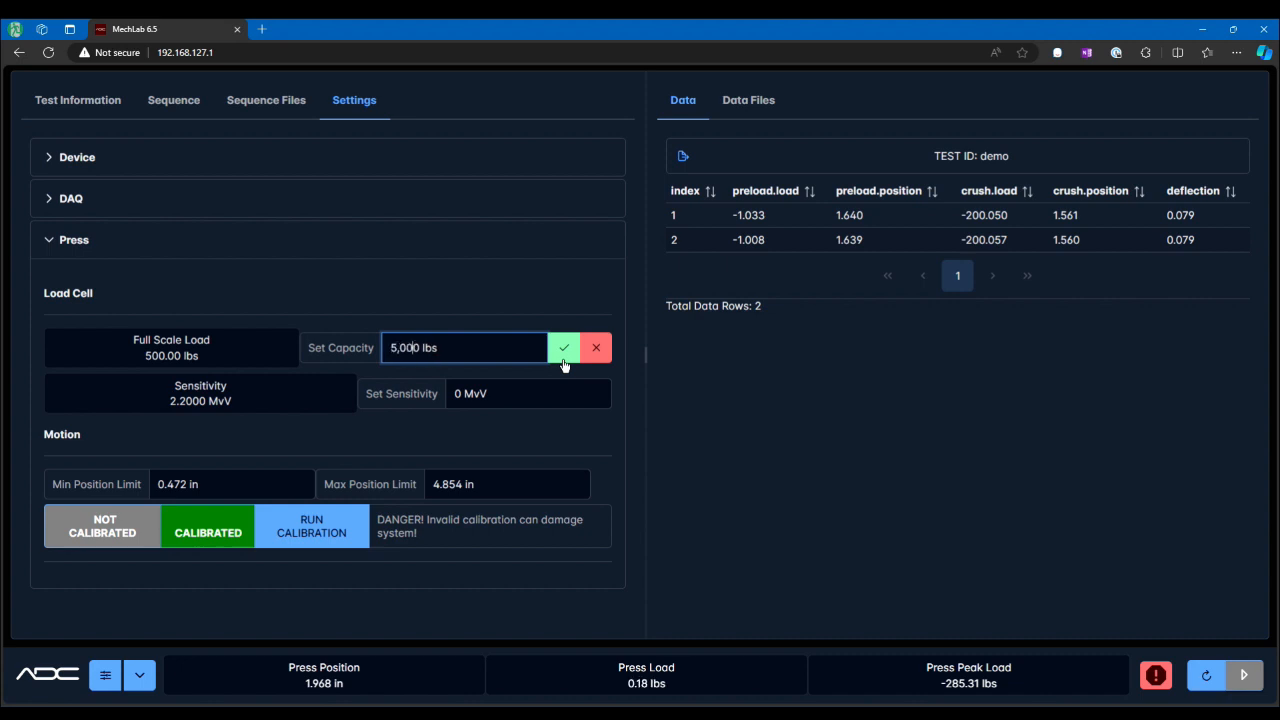
left_click(562, 348)
left_click(468, 396)
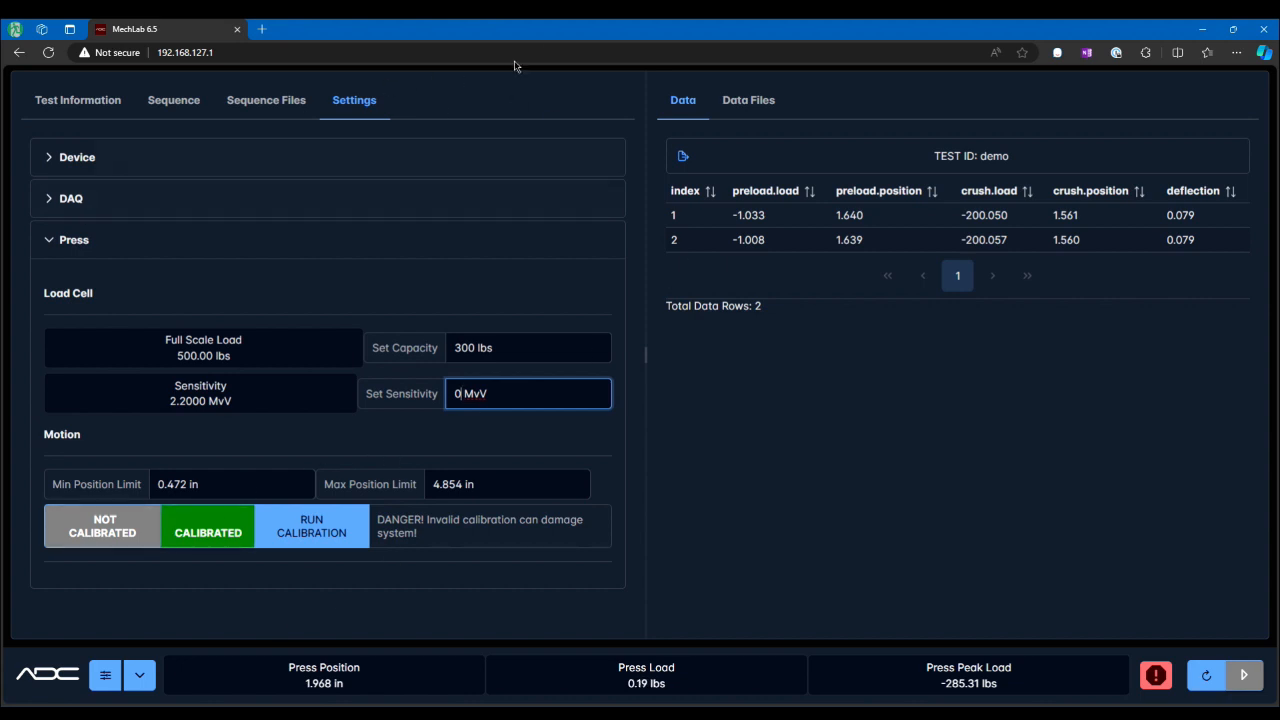
Step: Return to Test Information and sort the data table by index in descending order
left_click(78, 100)
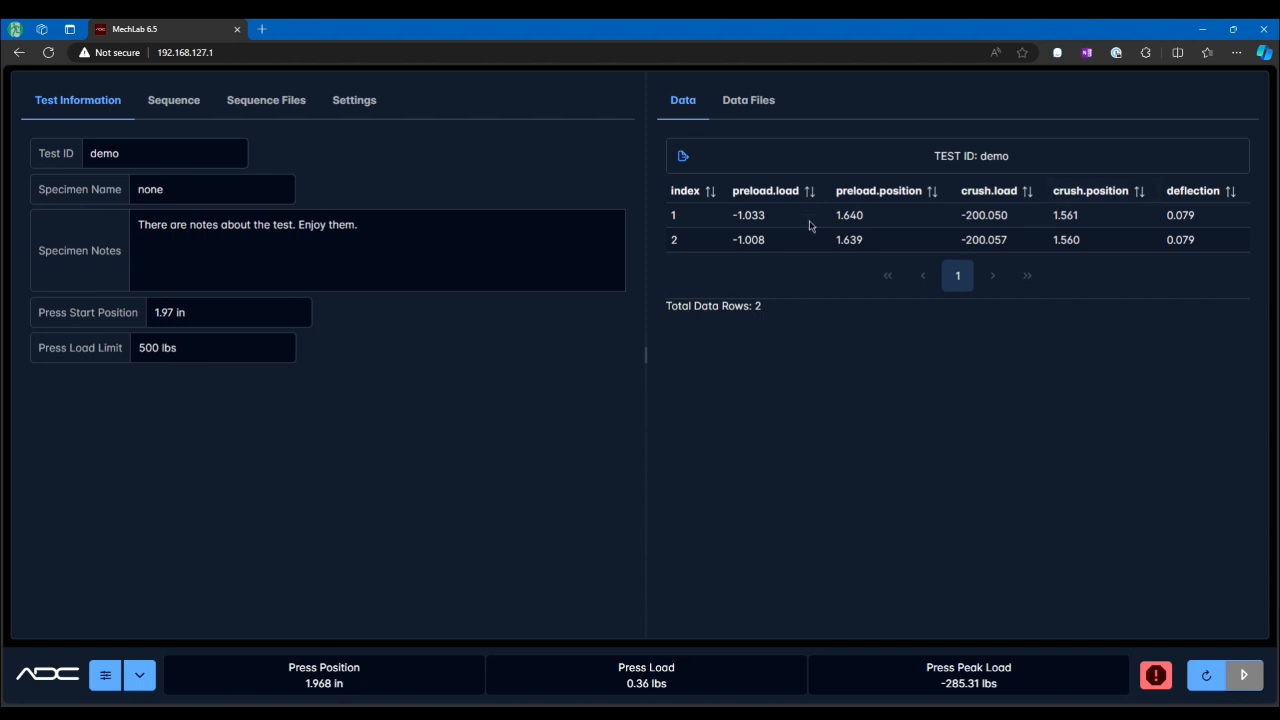
left_click(710, 196)
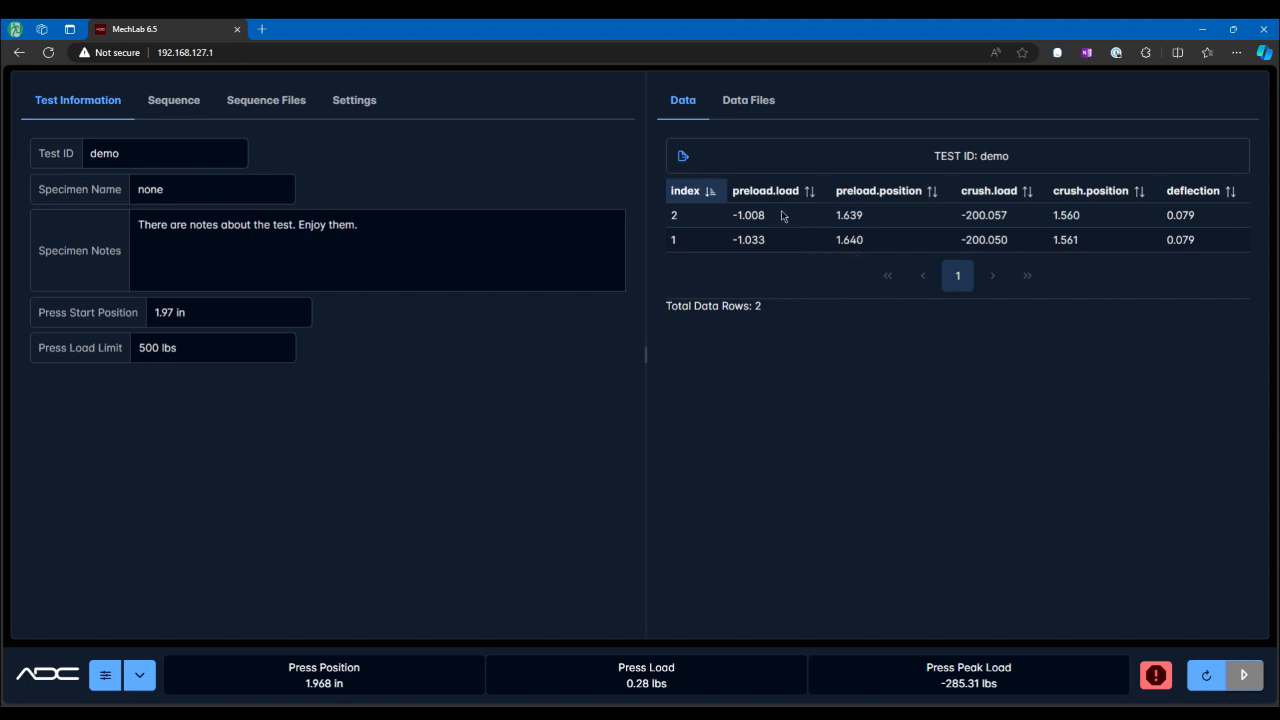
Step: Sort the data table by the deflection, preload position and index columns in turn
left_click(1230, 194)
left_click(1232, 195)
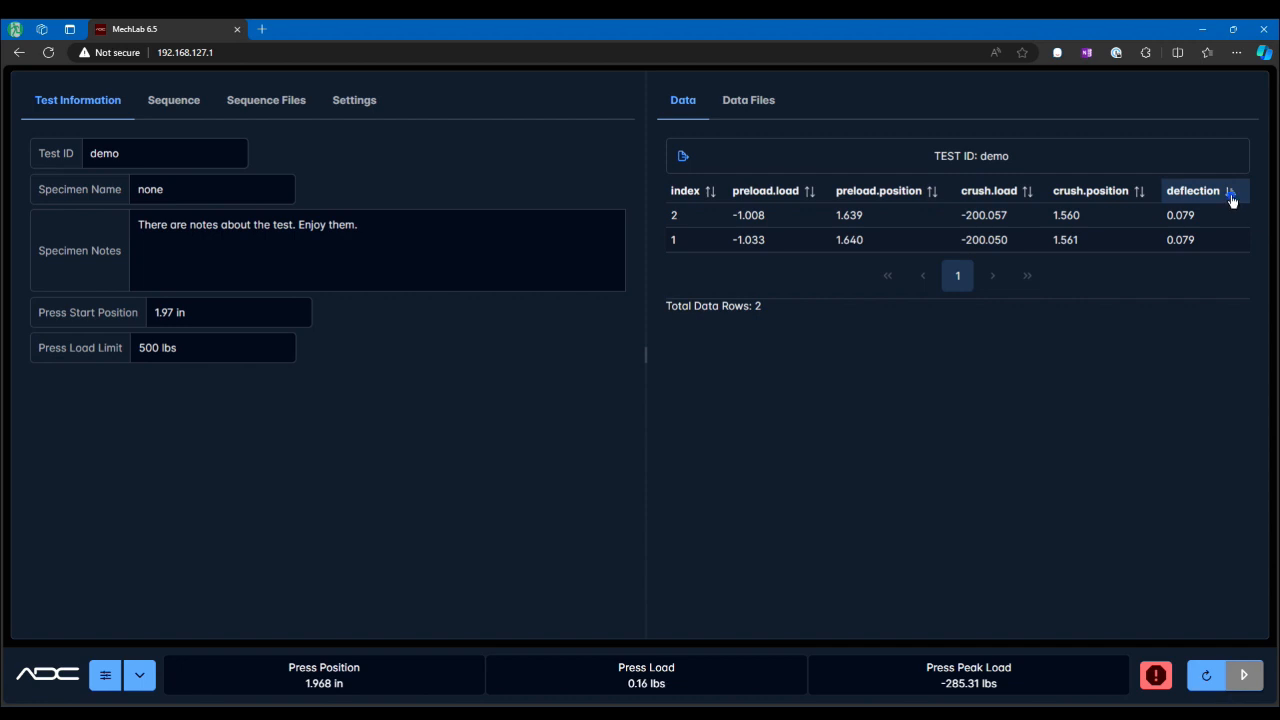
left_click(1232, 196)
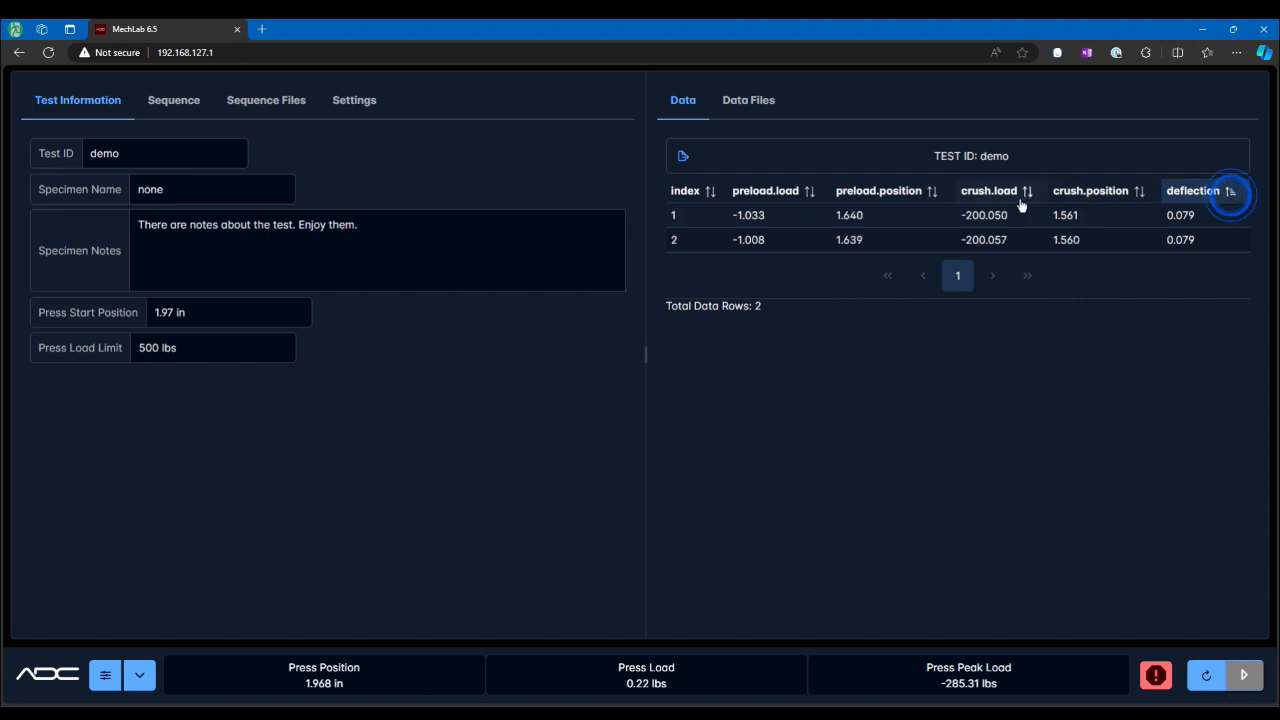
left_click(934, 197)
left_click(936, 197)
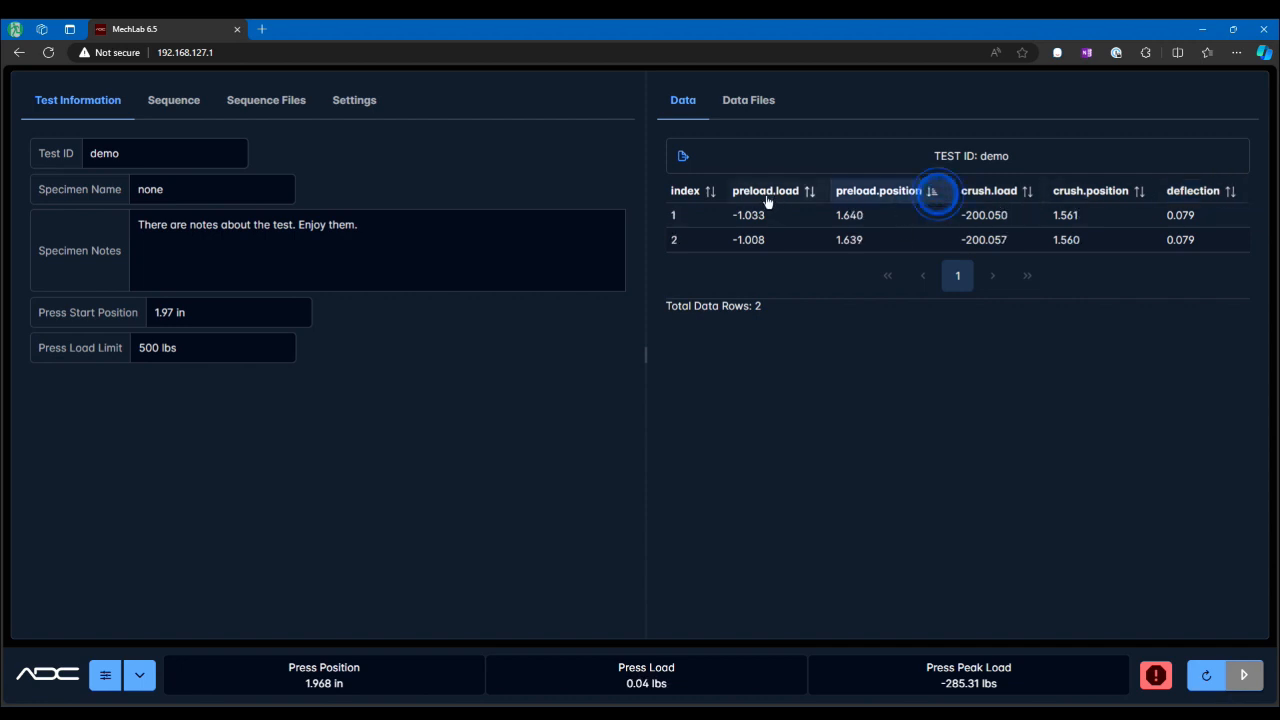
left_click(707, 195)
left_click(710, 197)
left_click(710, 197)
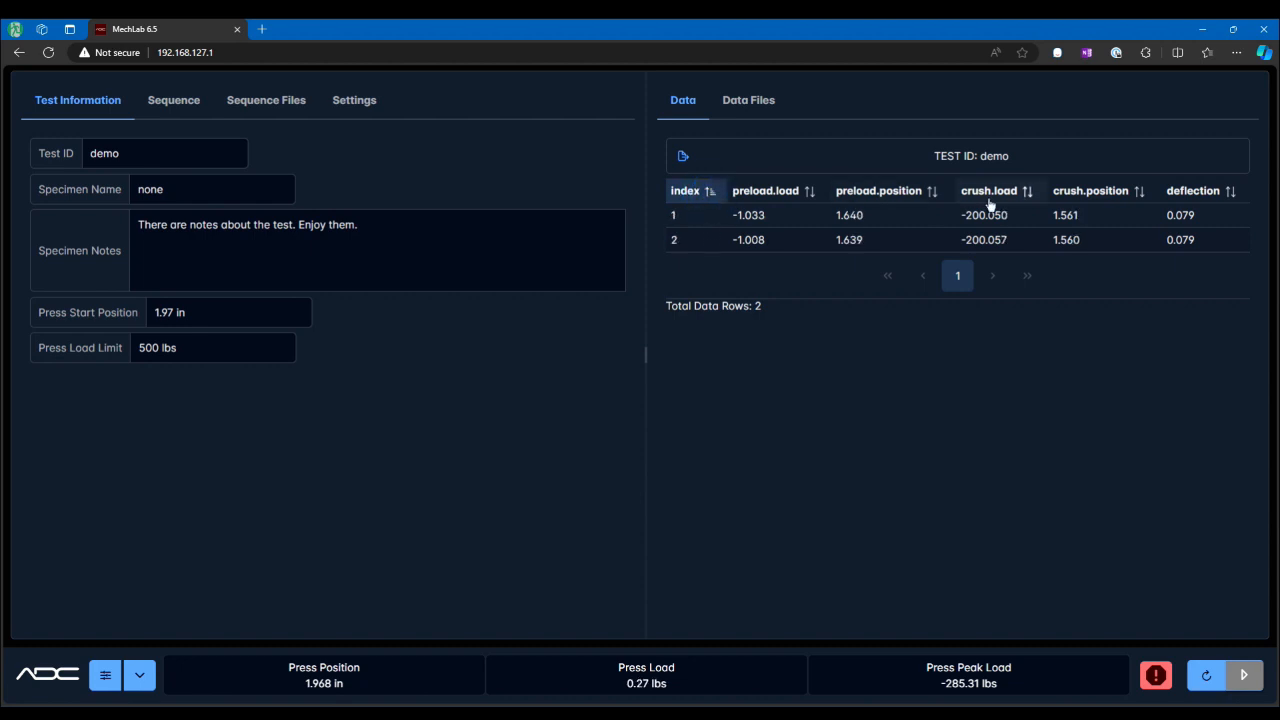
Step: Save the test data to a file and open the data file listing
left_click(683, 158)
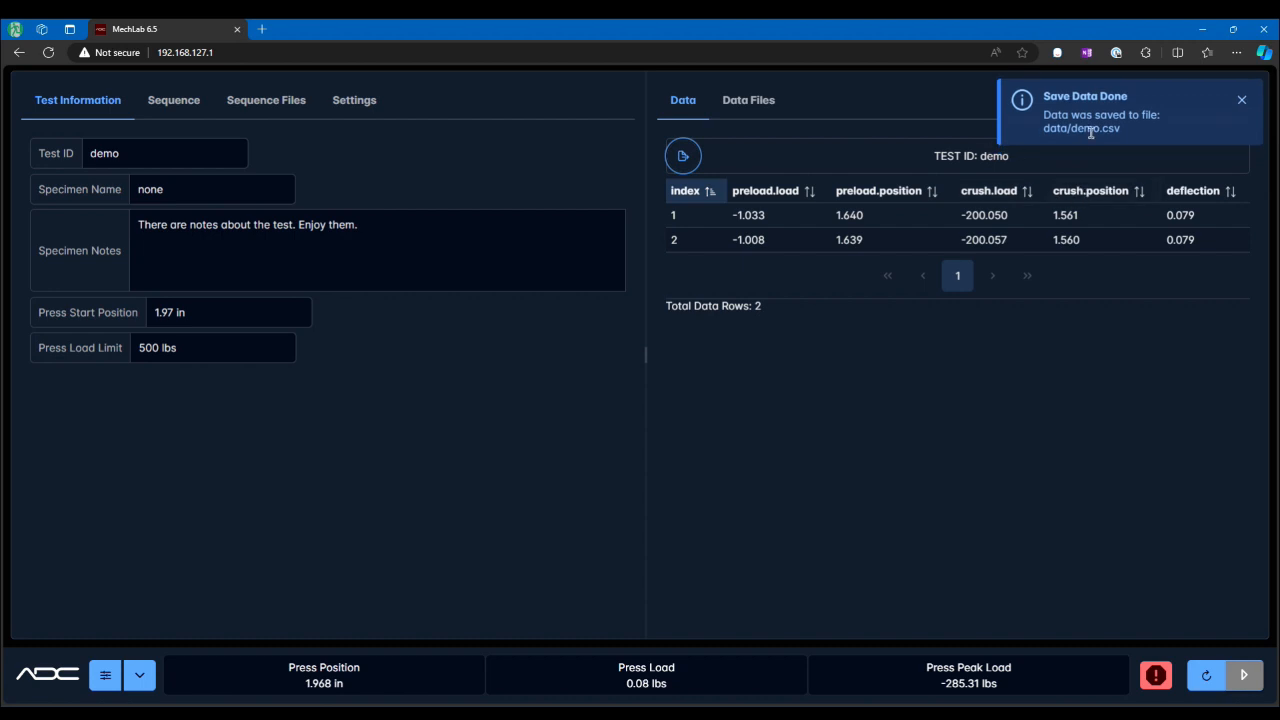
left_click(759, 112)
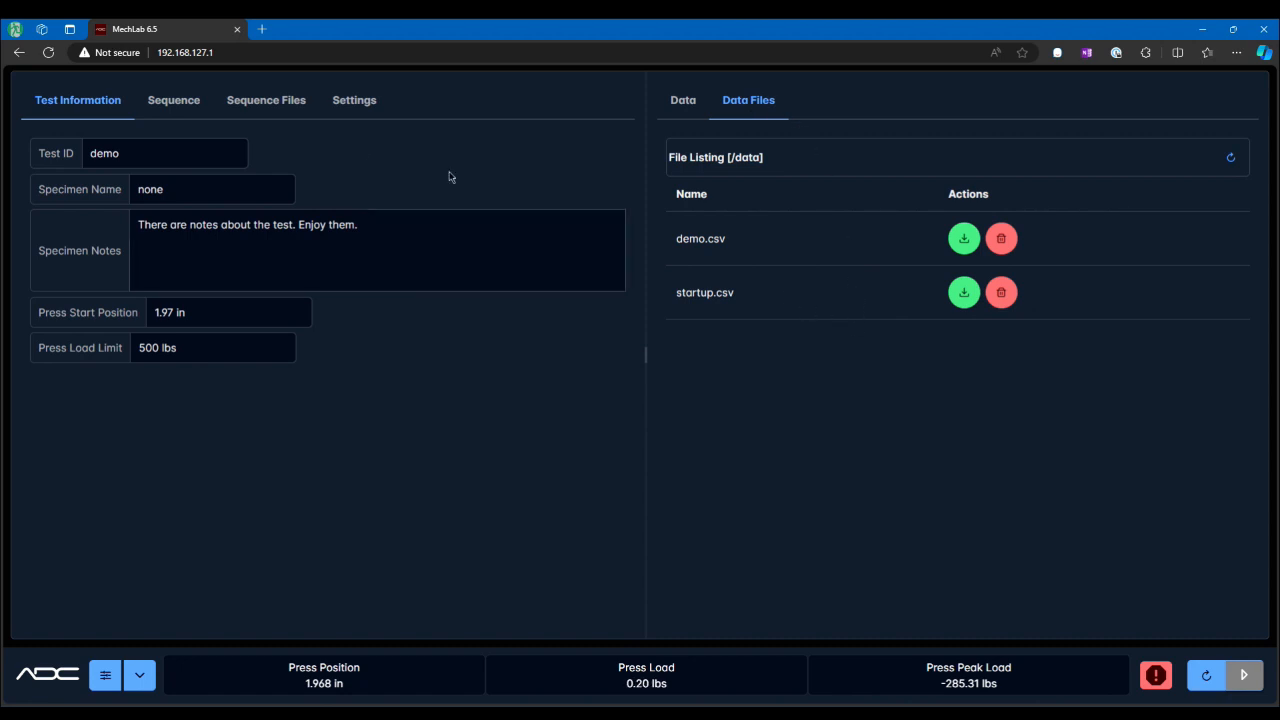
Step: Delete the demo.csv data file from the data file listing
left_click(268, 102)
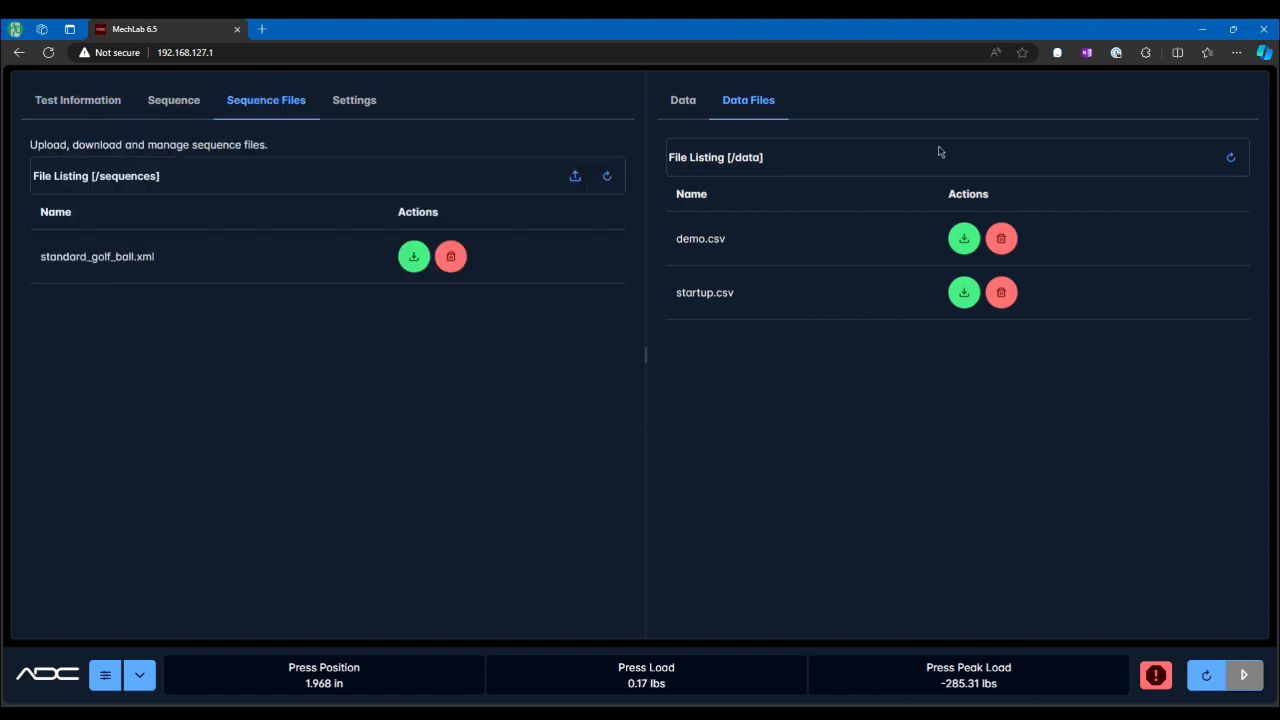
left_click(1003, 244)
left_click(984, 316)
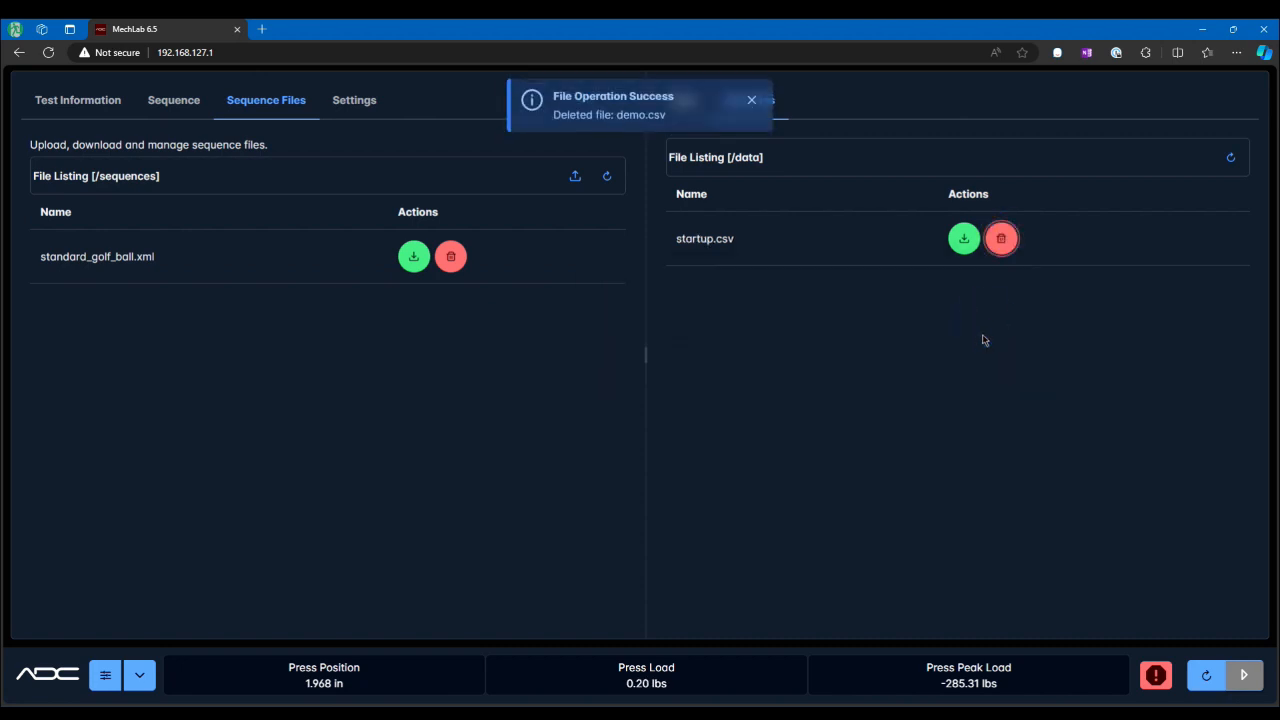
left_click(757, 101)
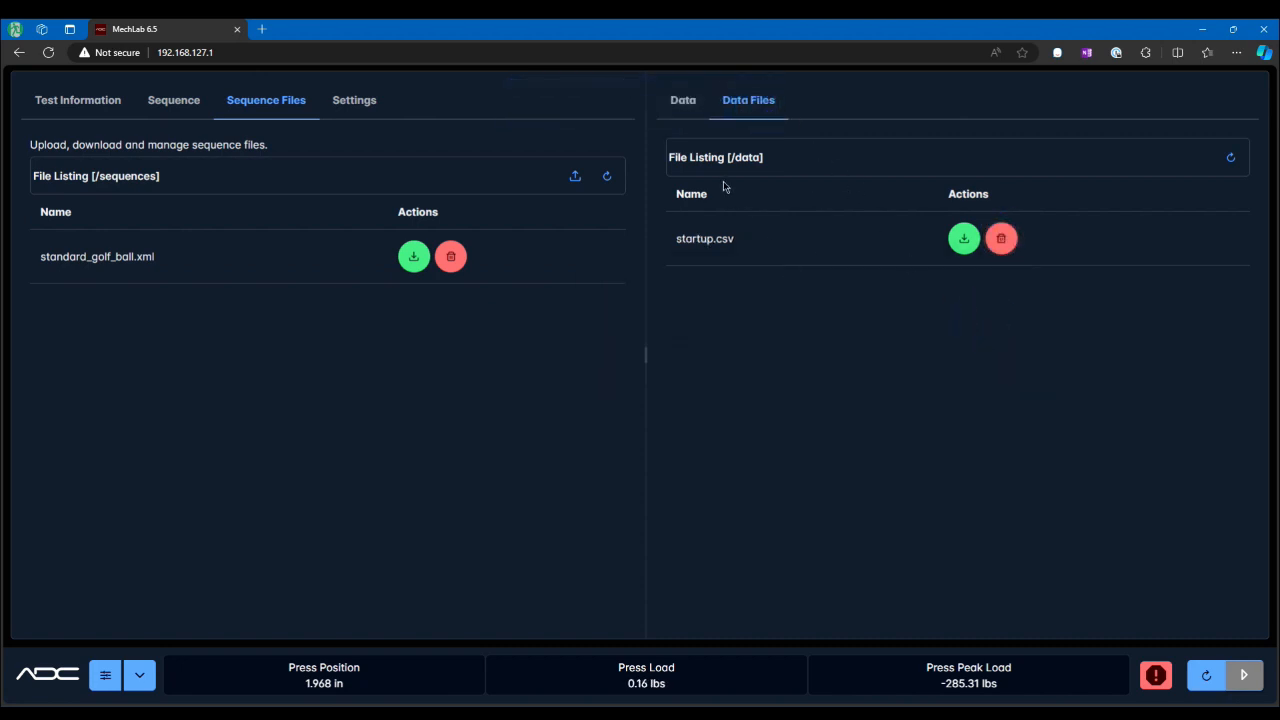
Step: Reset the test, confirming that all test data is cleared
left_click(684, 102)
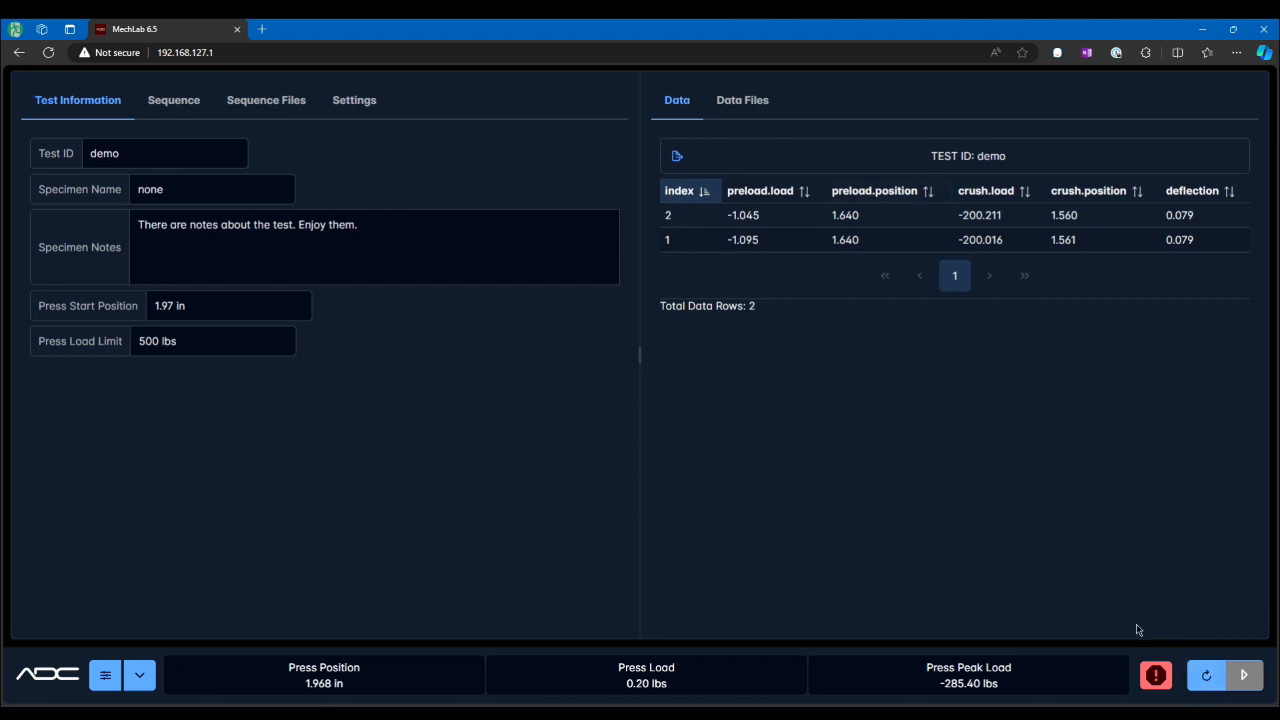
left_click(1205, 678)
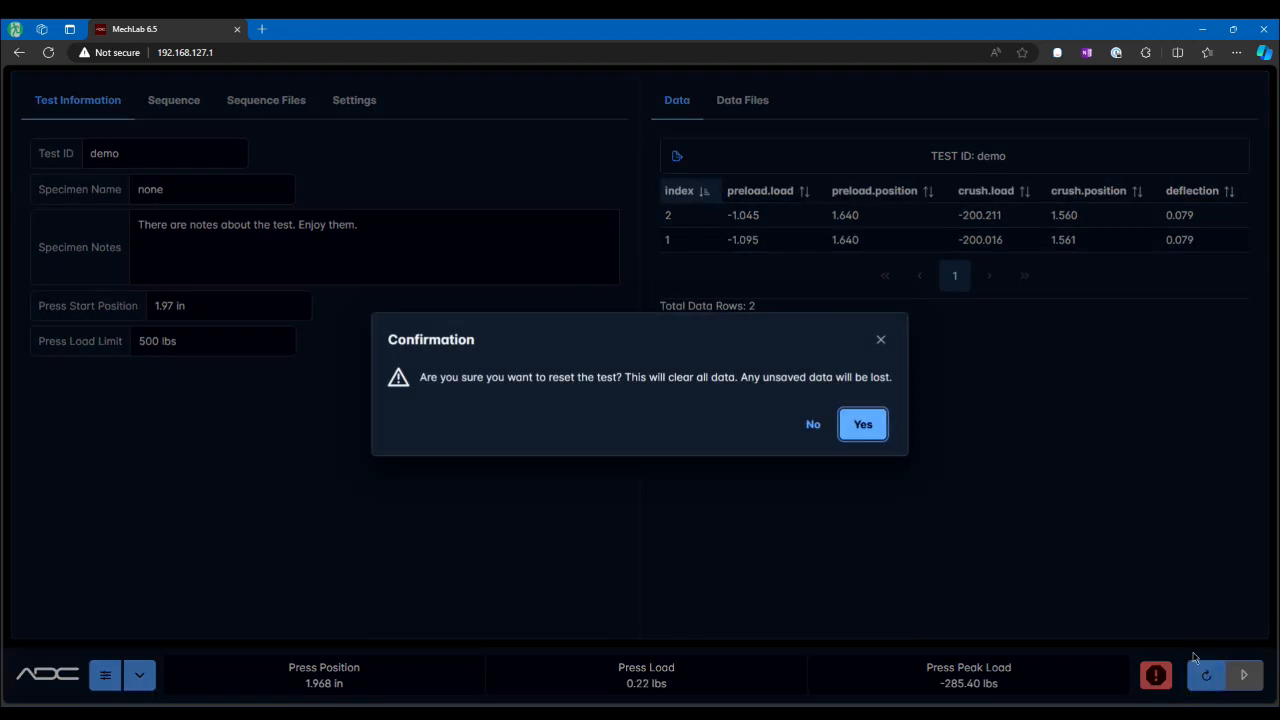
left_click(865, 427)
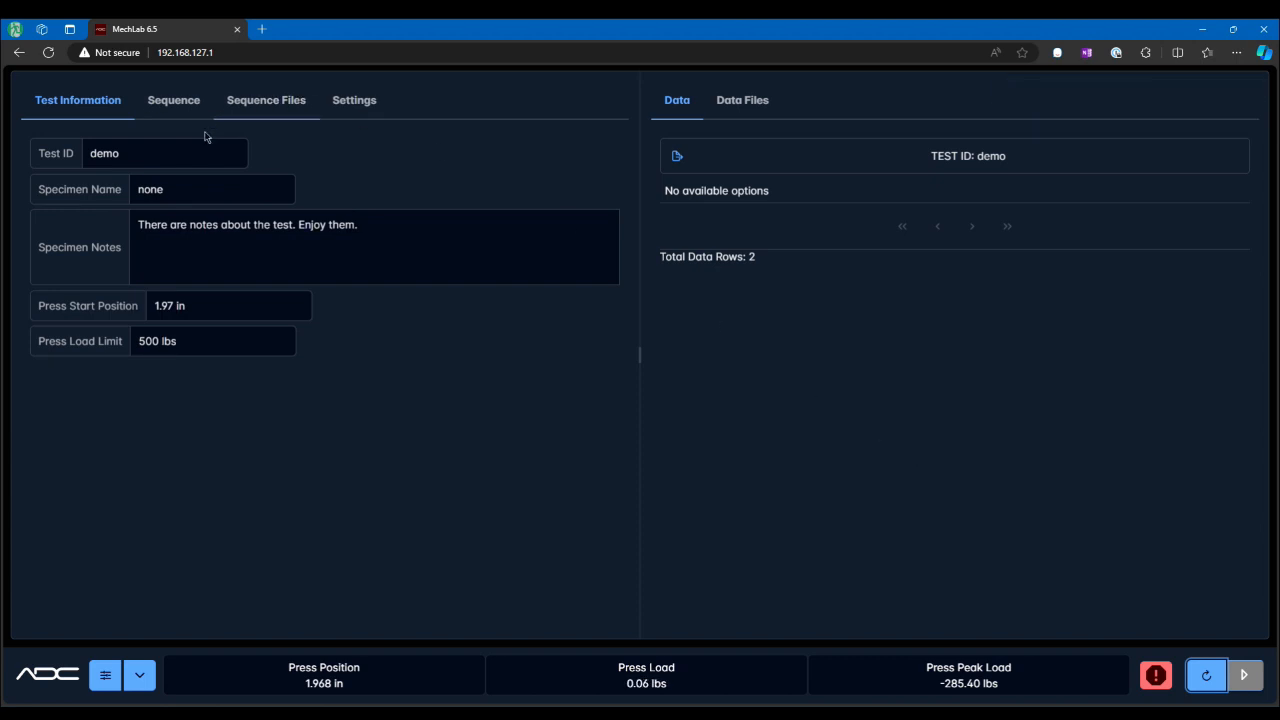
Step: Review the standard_golf_ball sequence blocks, scrolling through the whole block program
left_click(175, 104)
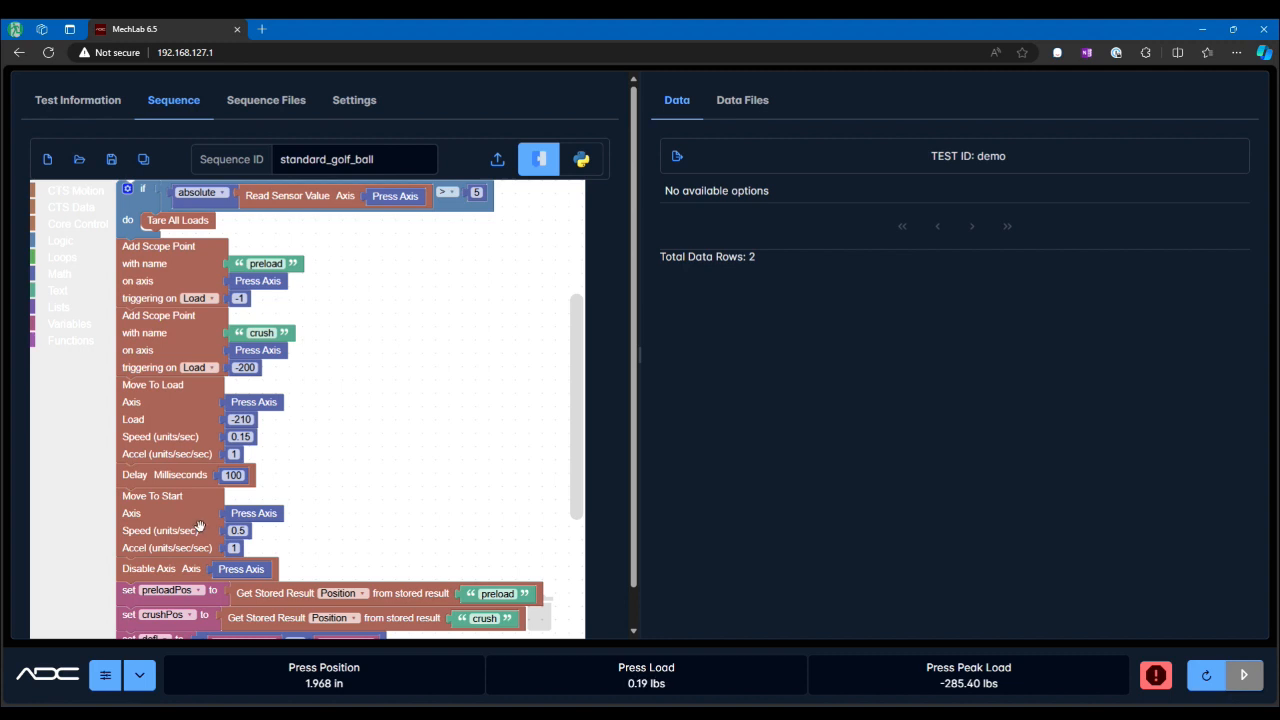
left_click(86, 104)
left_click_drag(231, 311, 150, 311)
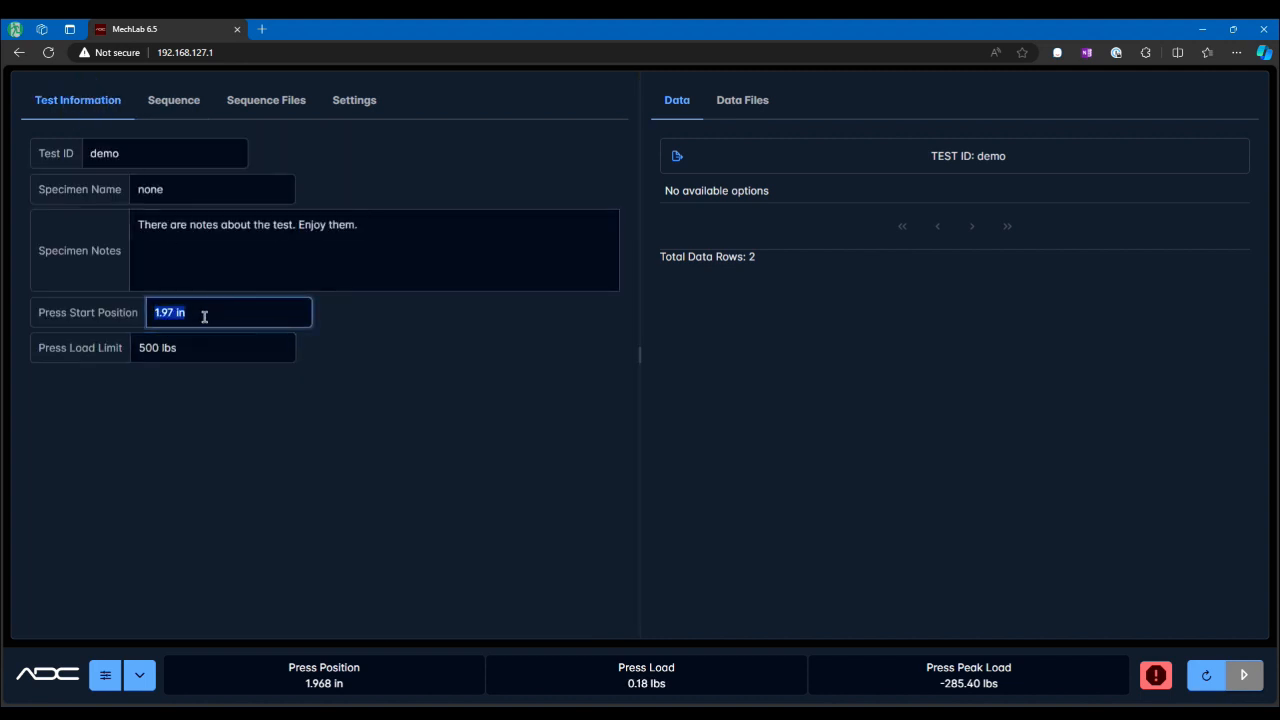
left_click(173, 100)
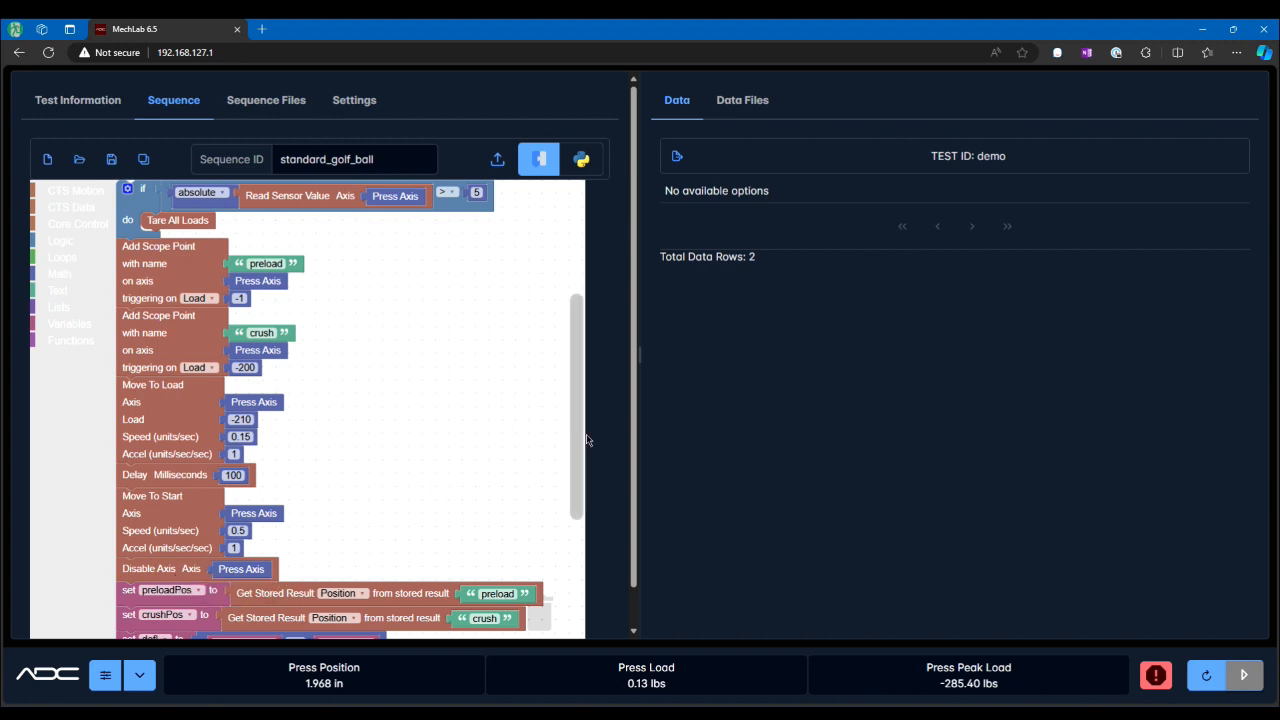
scroll(577, 433, "down", 3)
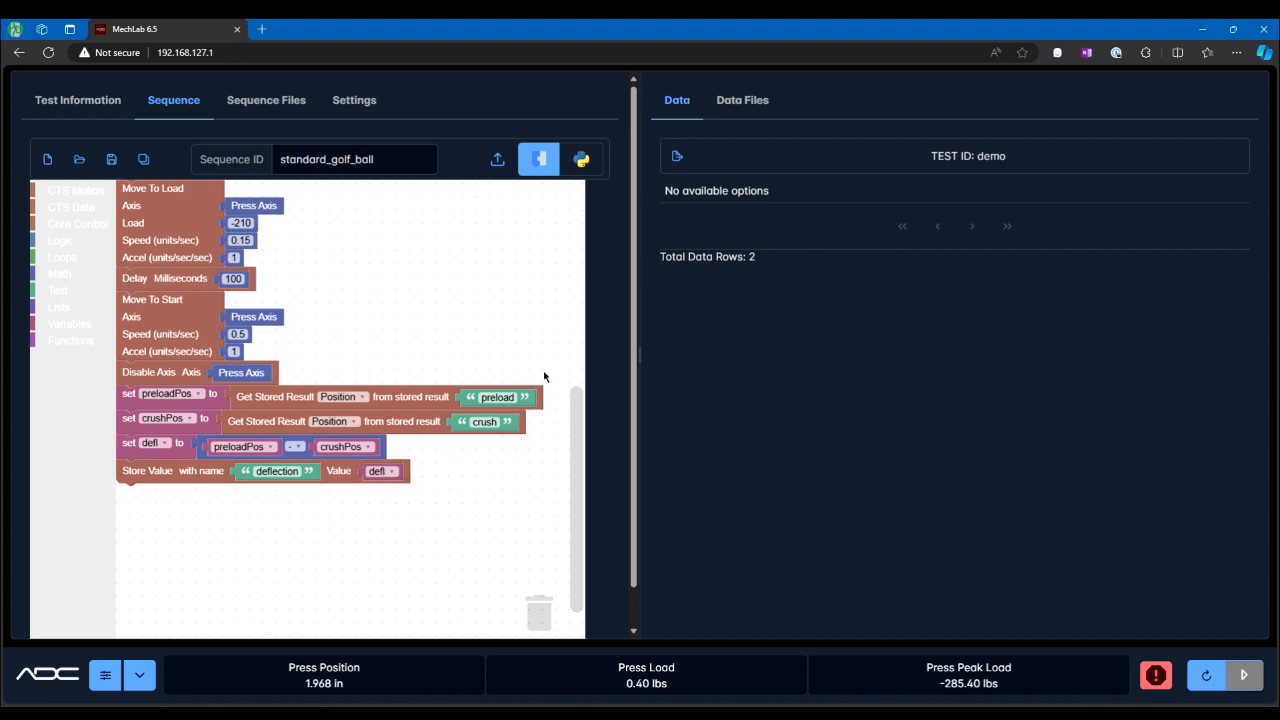
left_click_drag(572, 420, 577, 318)
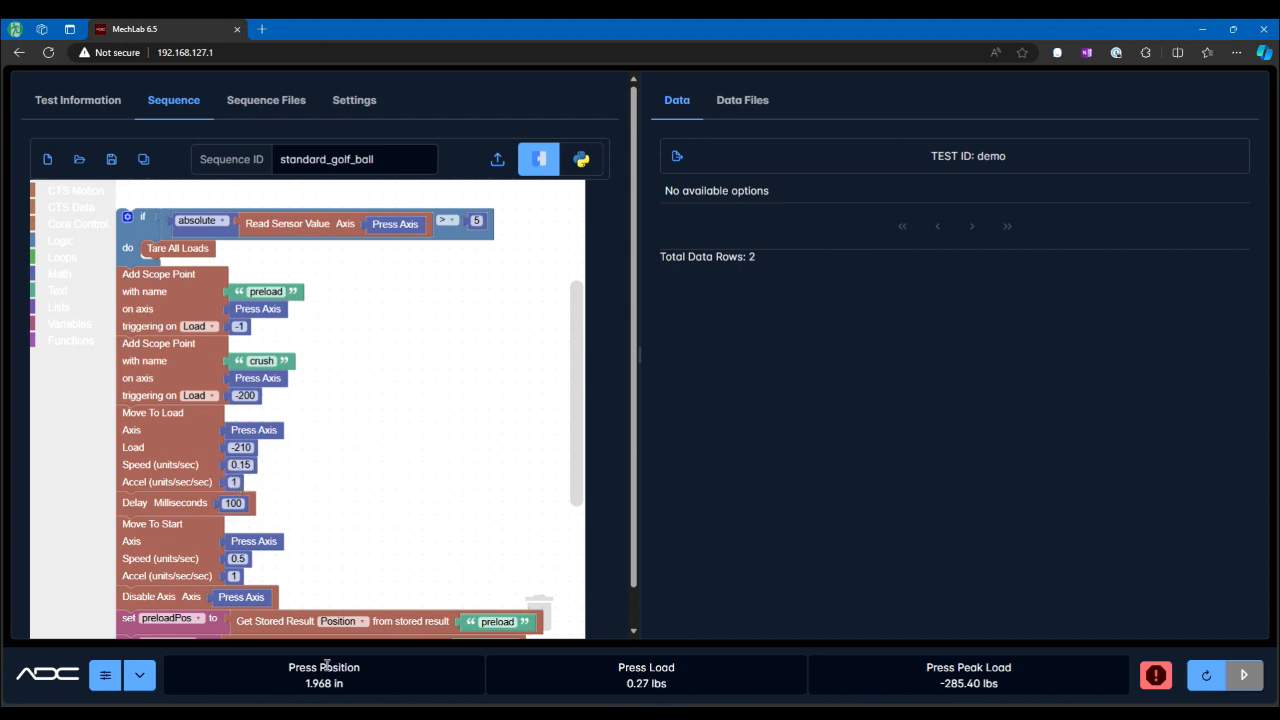
Step: Upload the standard_golf_ball sequence to the controller
left_click(362, 108)
left_click(51, 160)
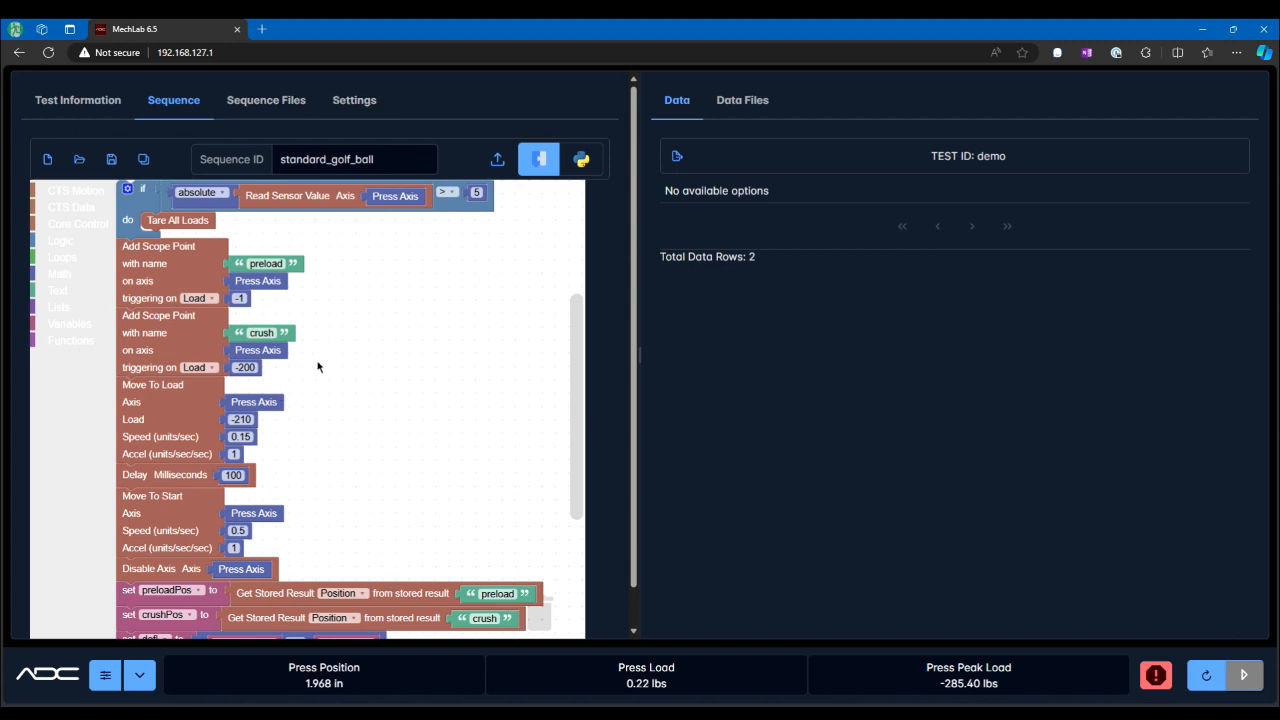
left_click(498, 165)
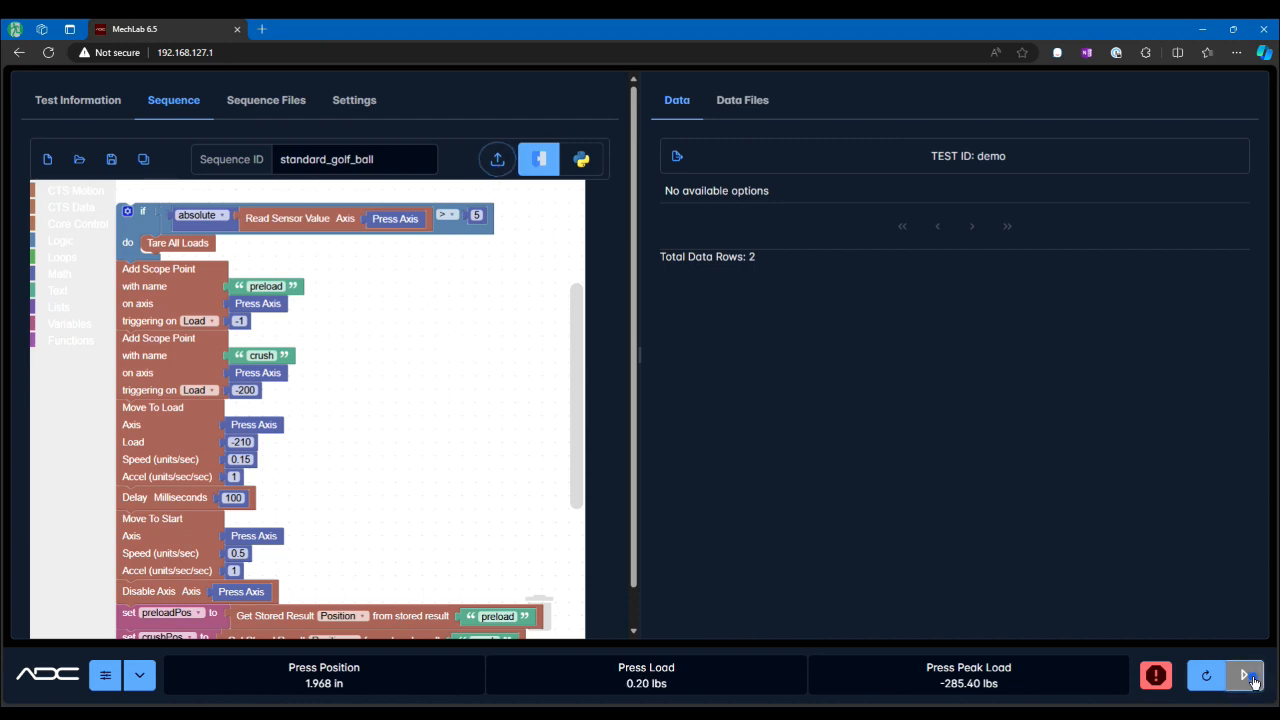
Step: Run the test cycle three times to collect three data rows
left_click(1252, 679)
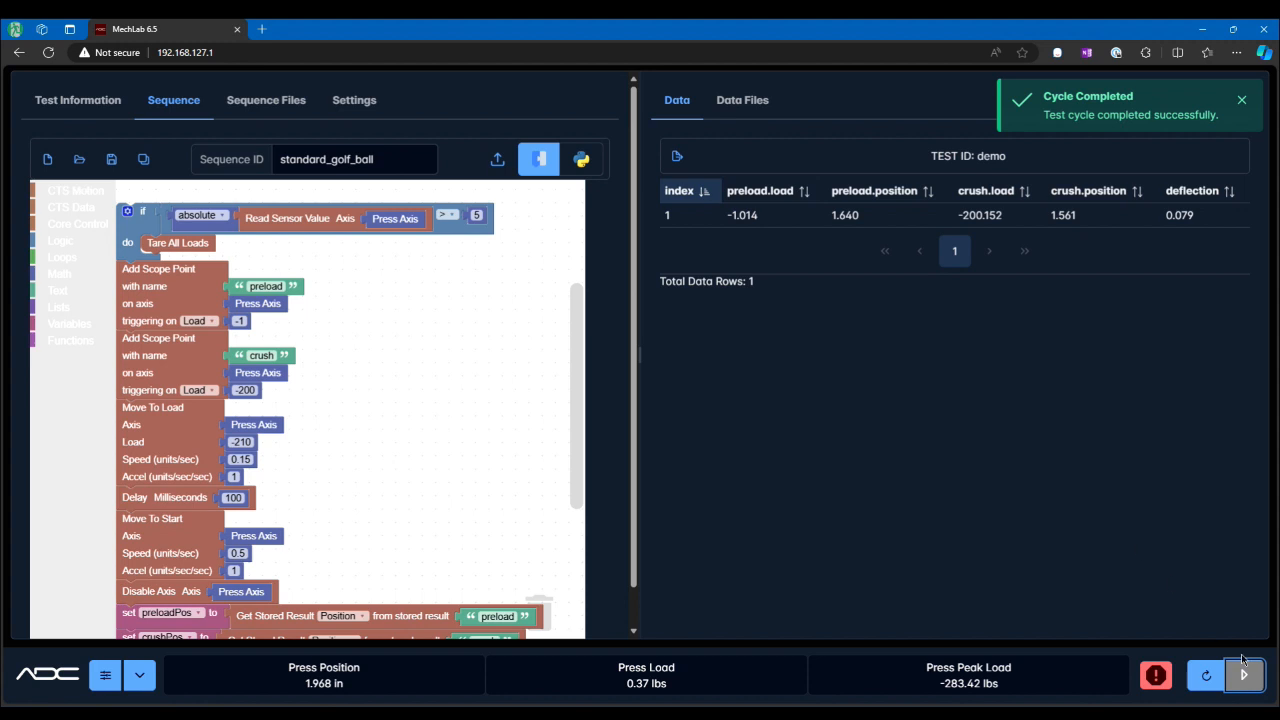
left_click(1240, 677)
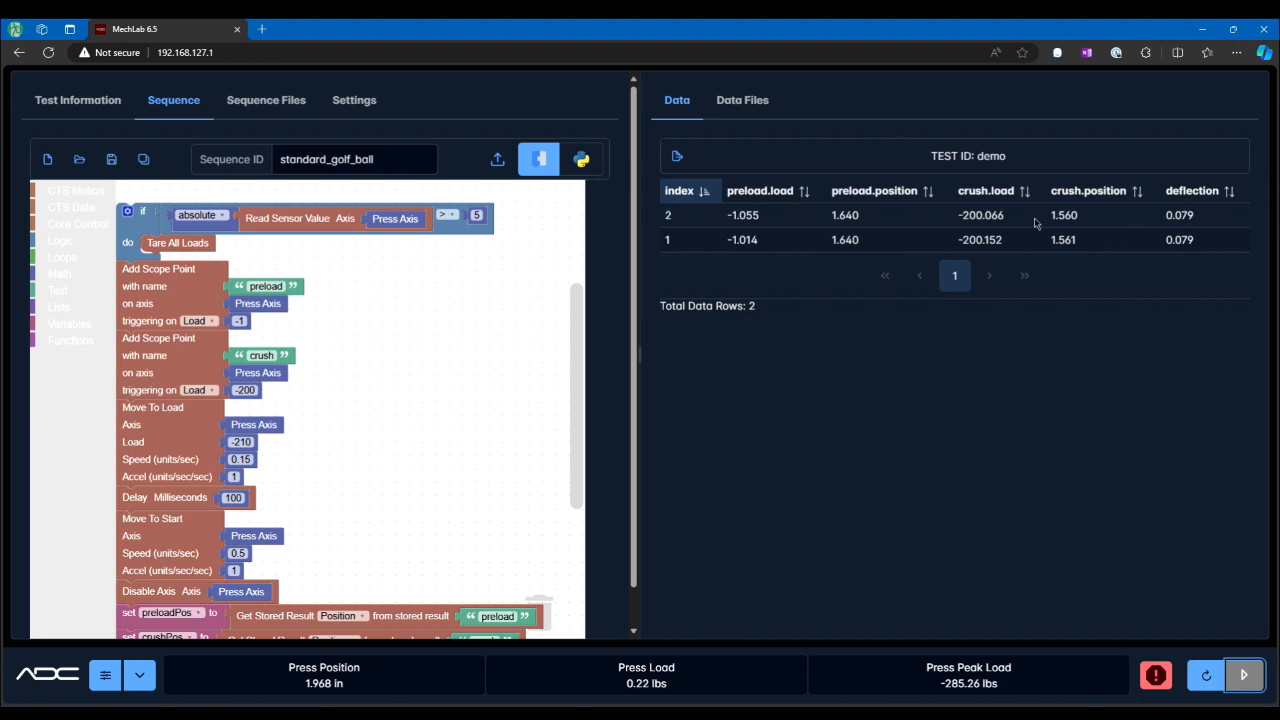
left_click(1244, 677)
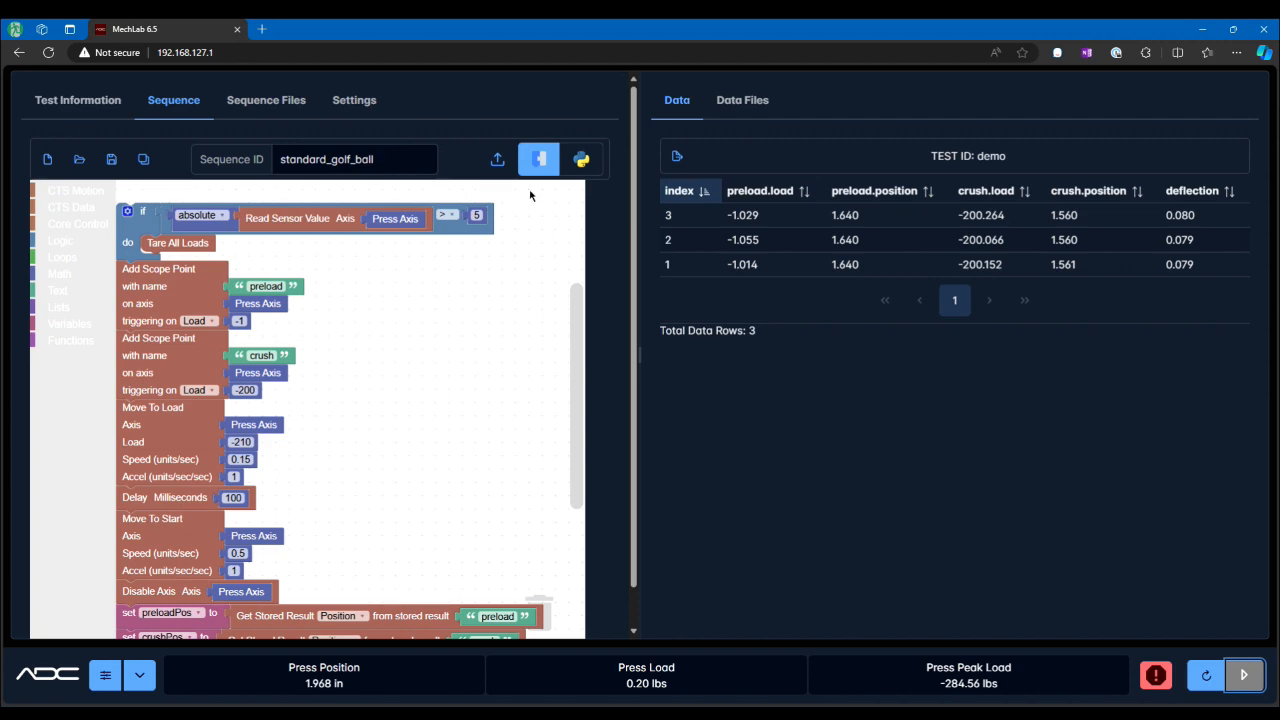
Step: Set the press load limit in Test Information to 100 lbs
left_click(98, 100)
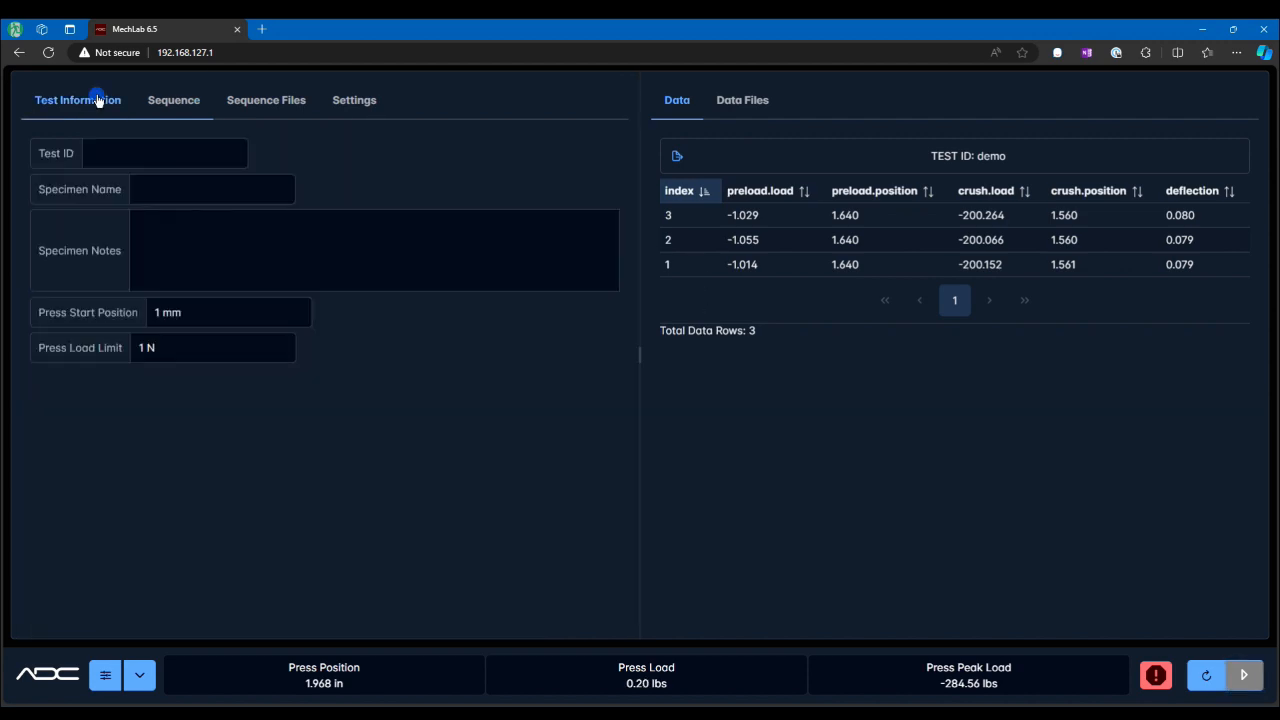
left_click(158, 347)
left_click_drag(159, 347, 134, 347)
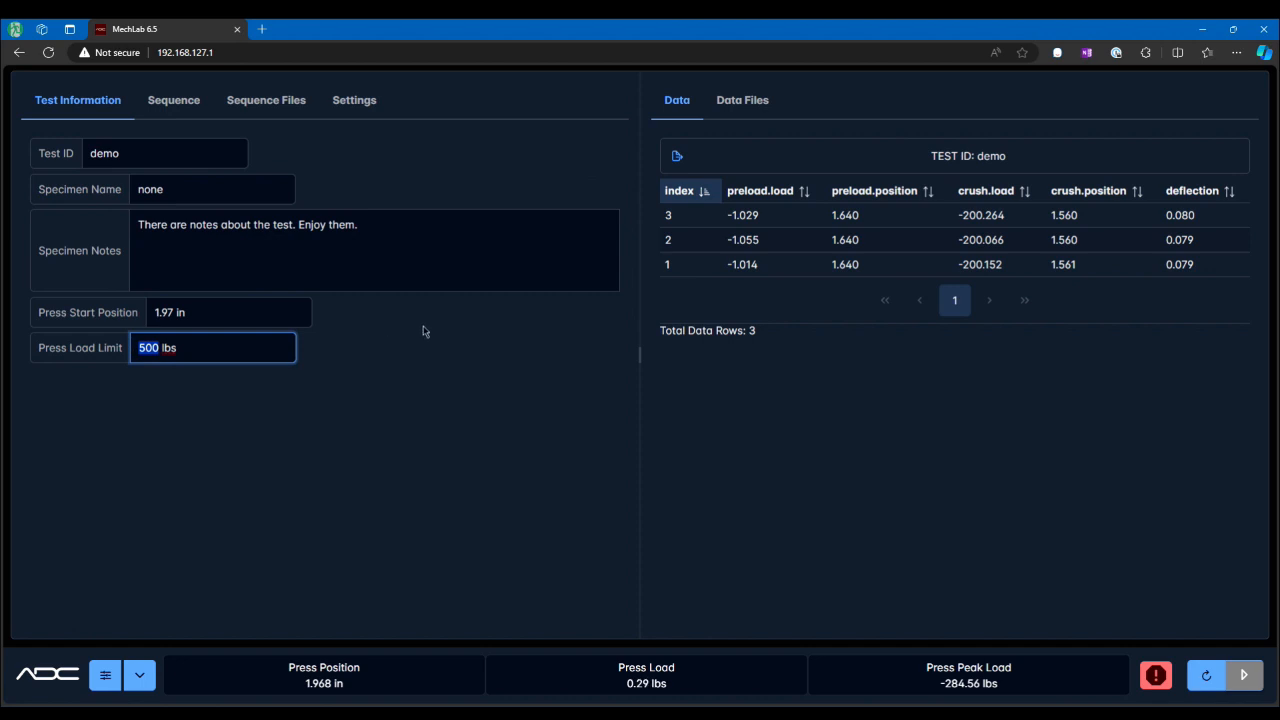
key("BackSpace")
type("100")
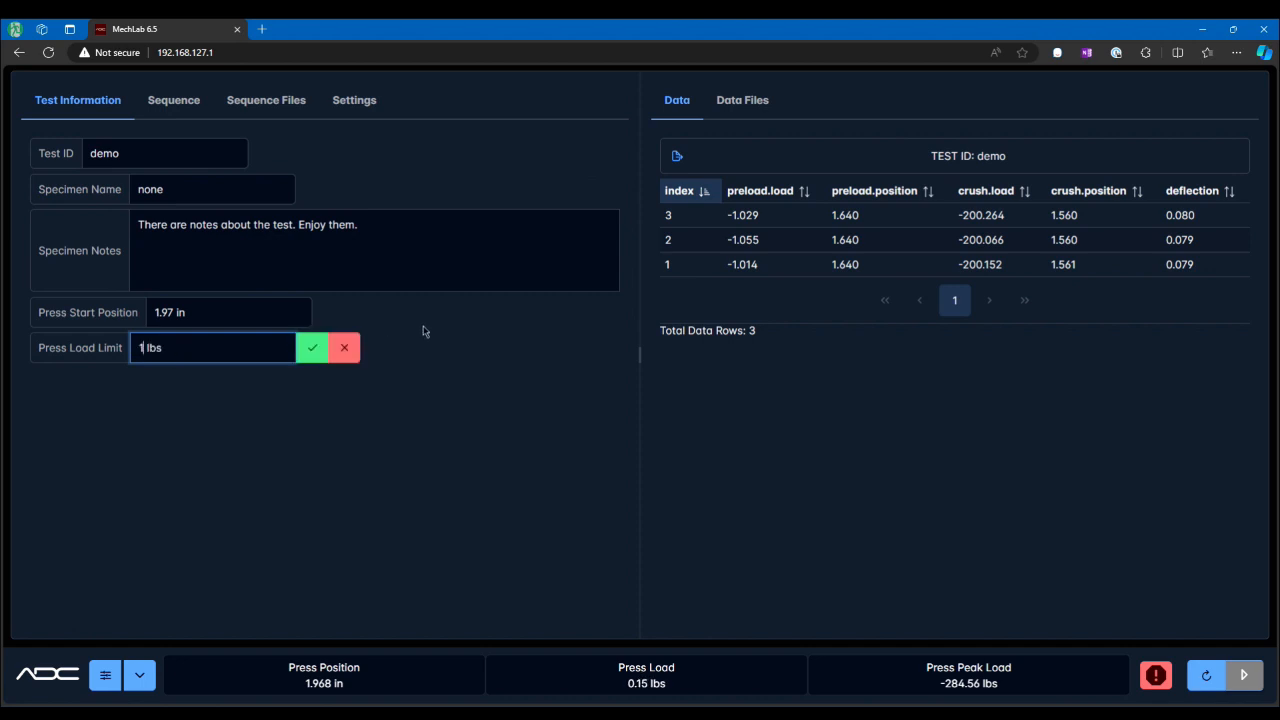
key("Return")
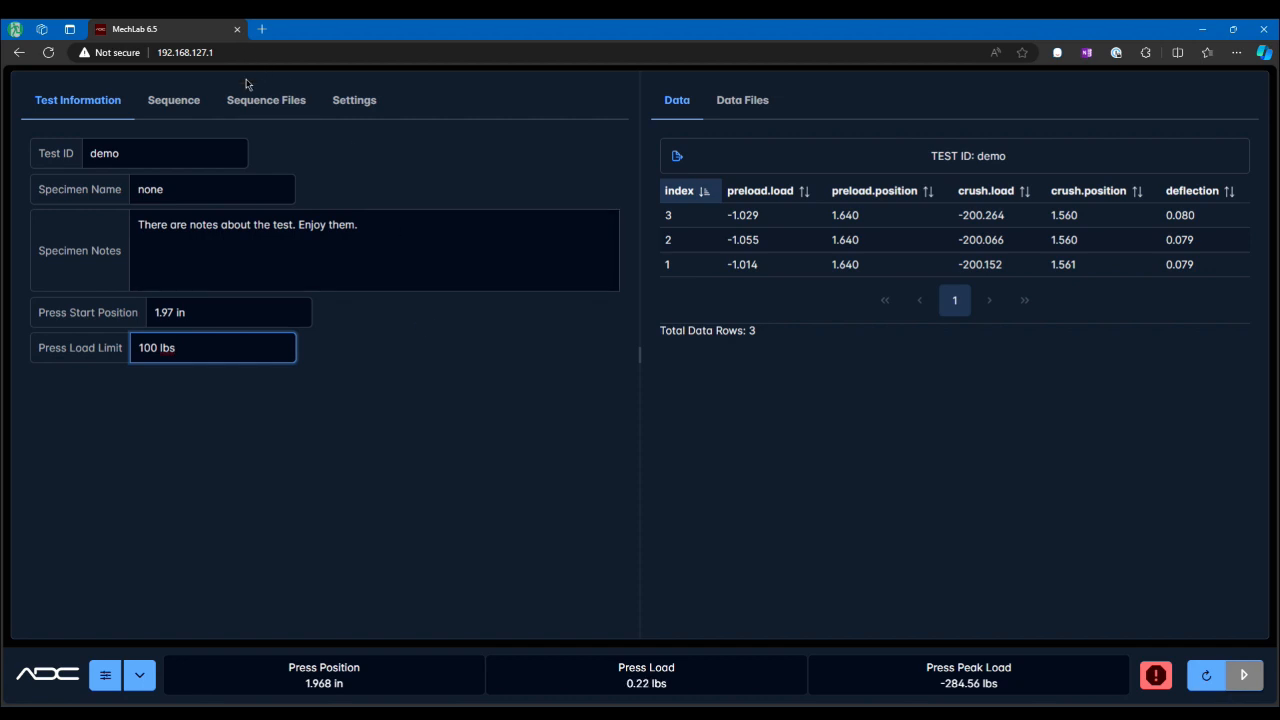
Step: Run another test cycle with the 100 lbs load limit and dismiss the notification
left_click(180, 100)
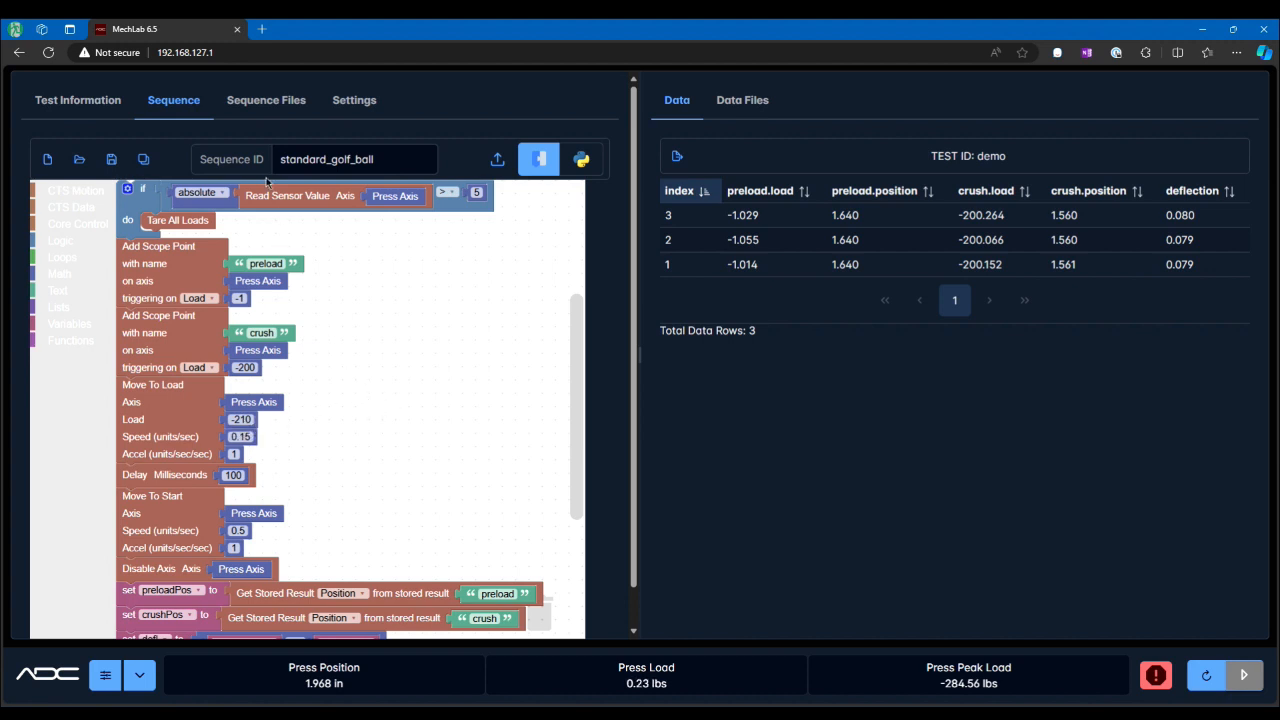
left_click(100, 114)
left_click(152, 347)
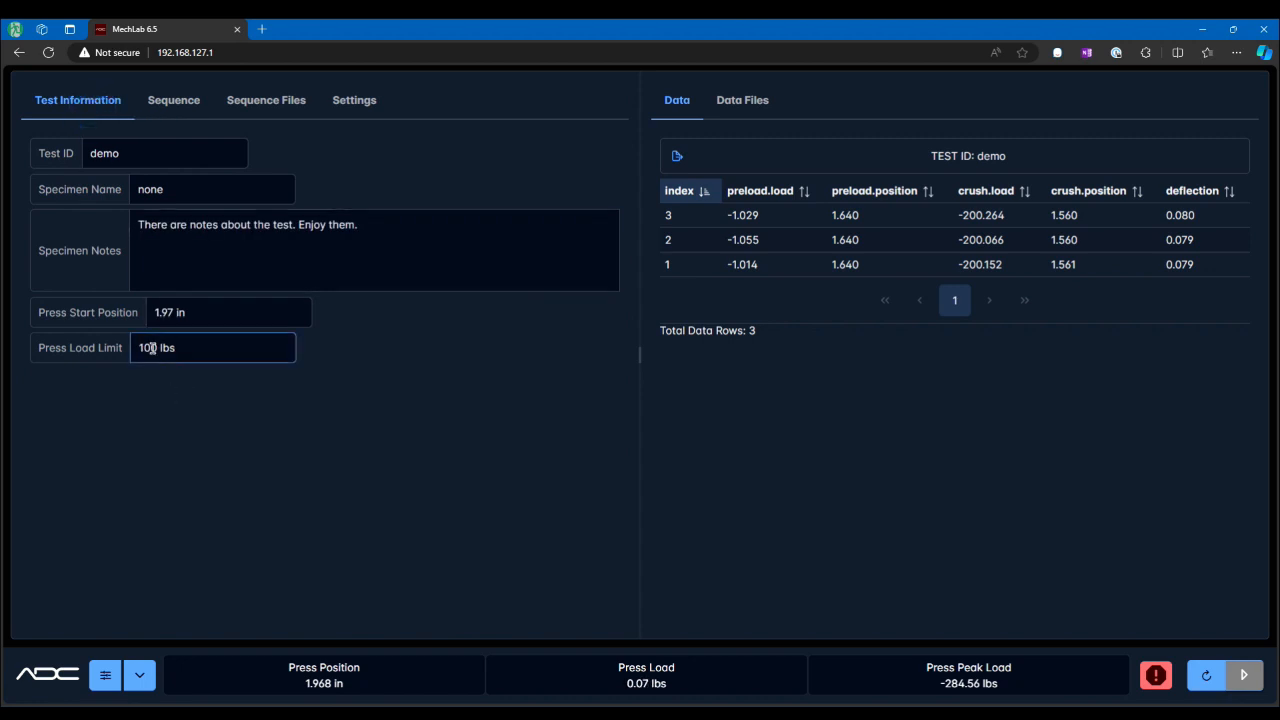
left_click(182, 110)
left_click(103, 104)
left_click(155, 347)
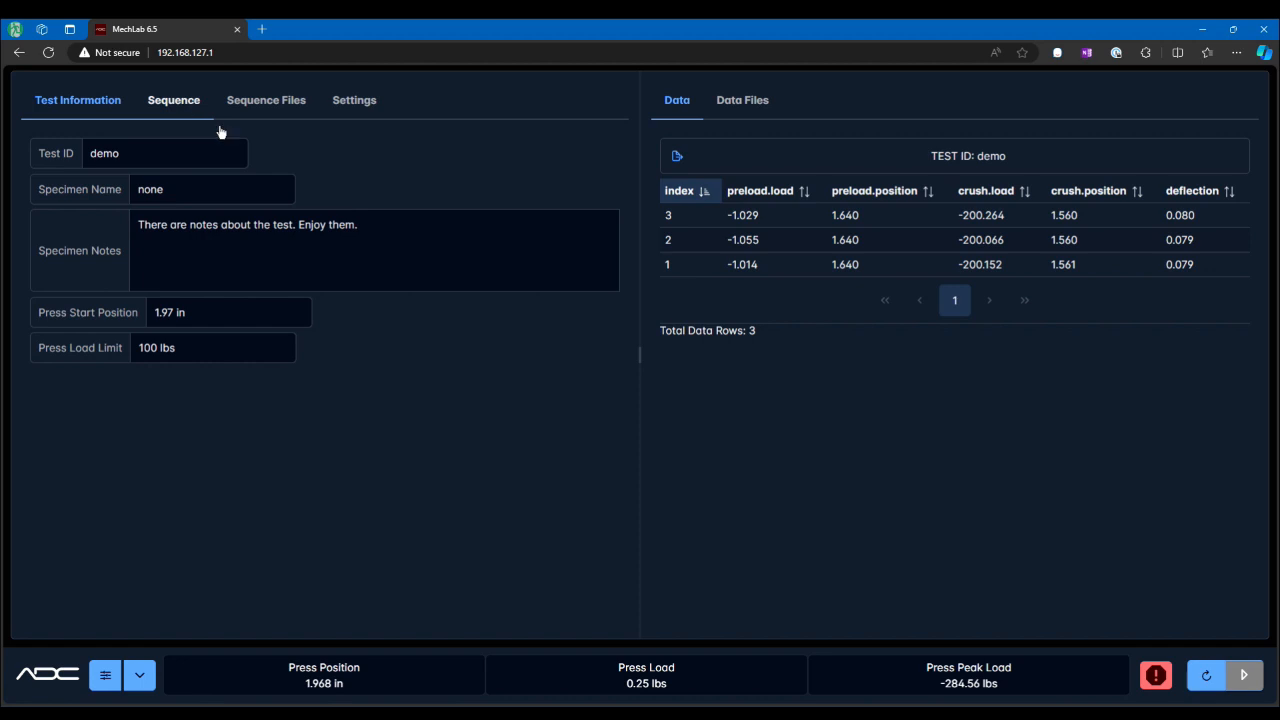
left_click(1244, 676)
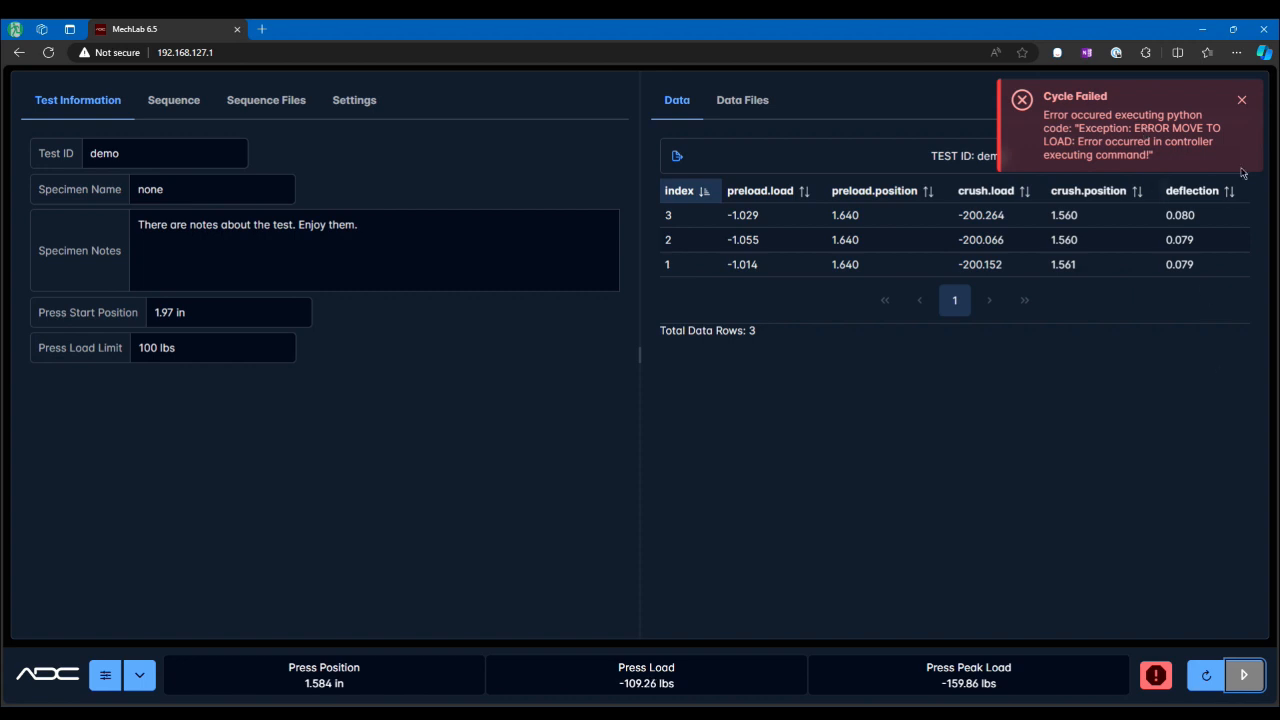
left_click(1241, 99)
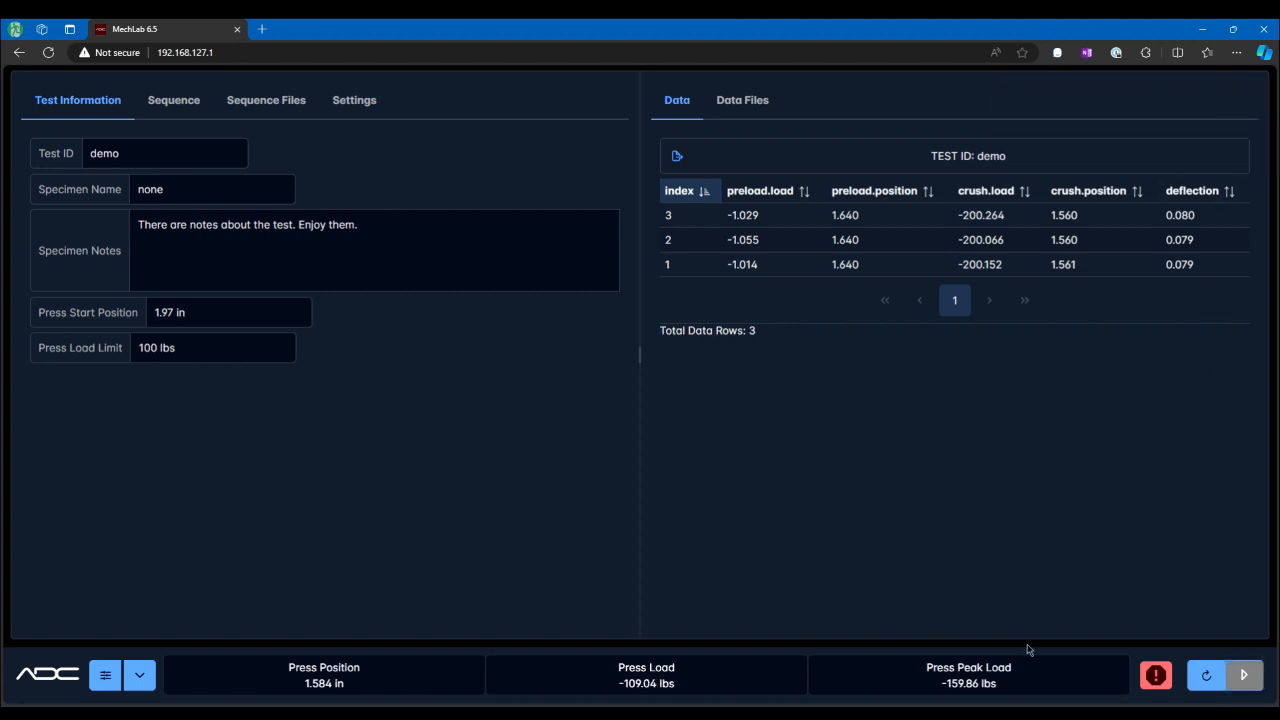